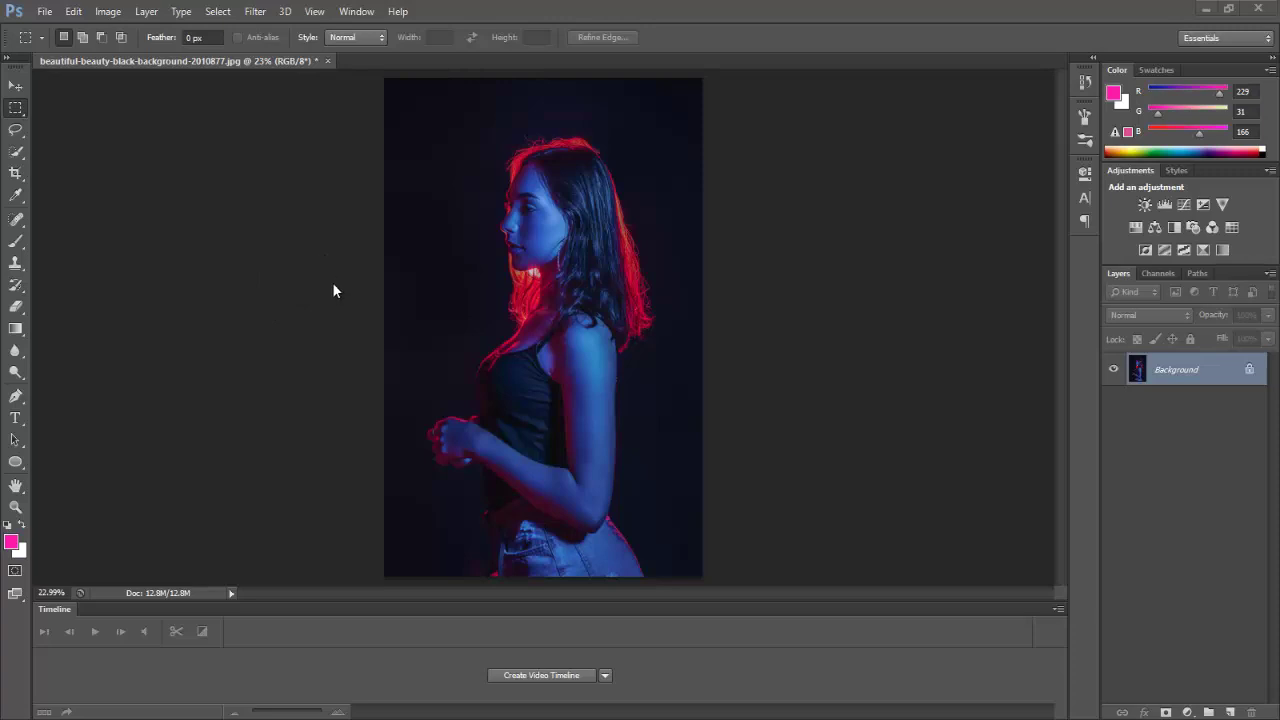
Check the Image Size dialog and close it without changes
left_click(110, 12)
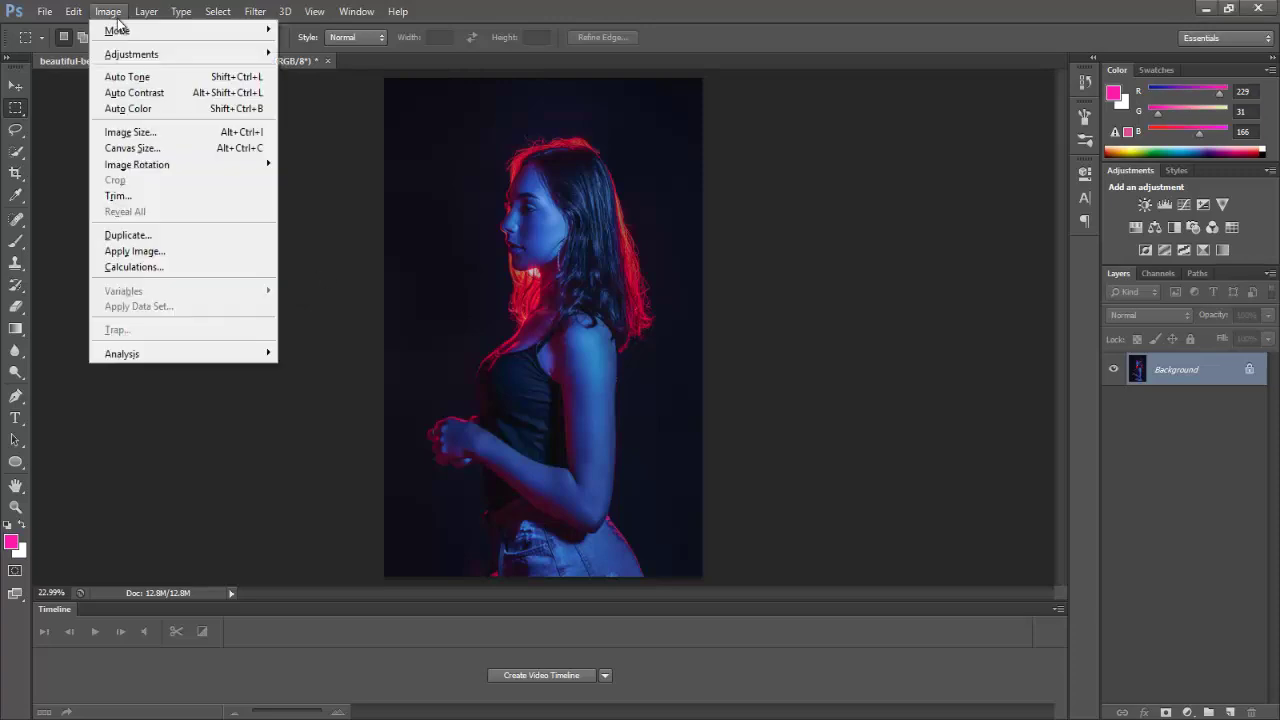
left_click(168, 132)
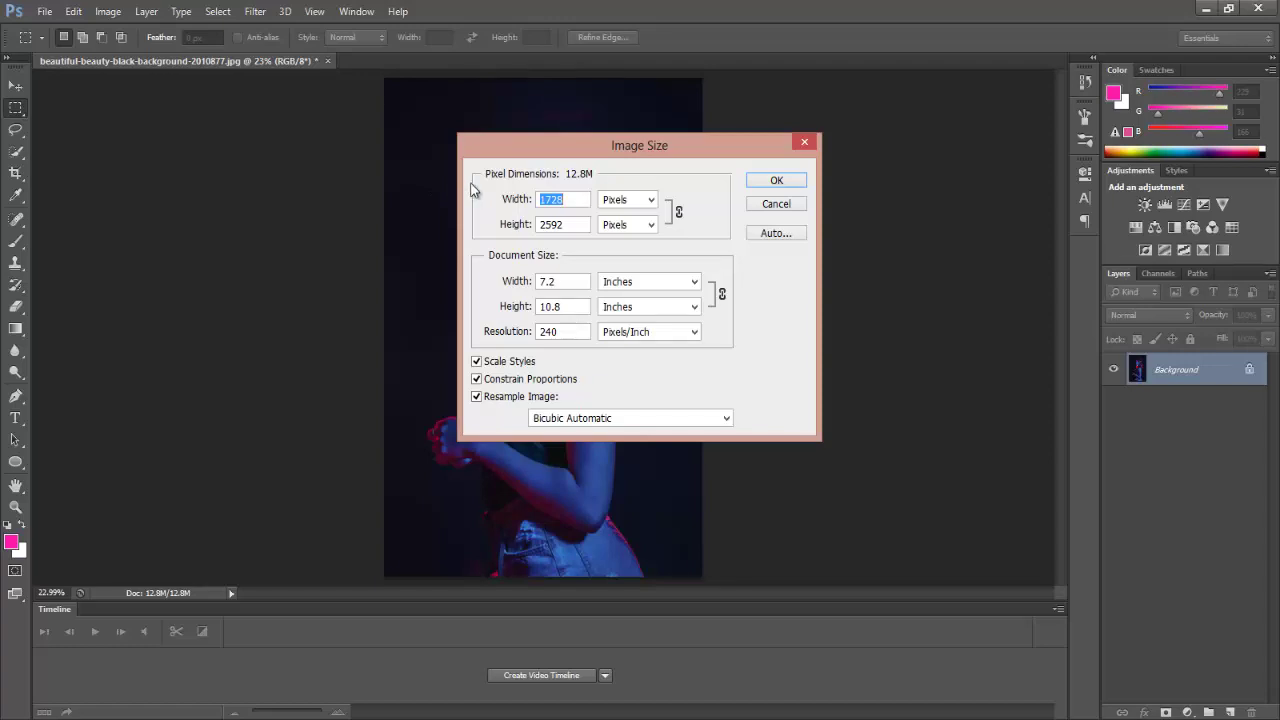
left_click(754, 182)
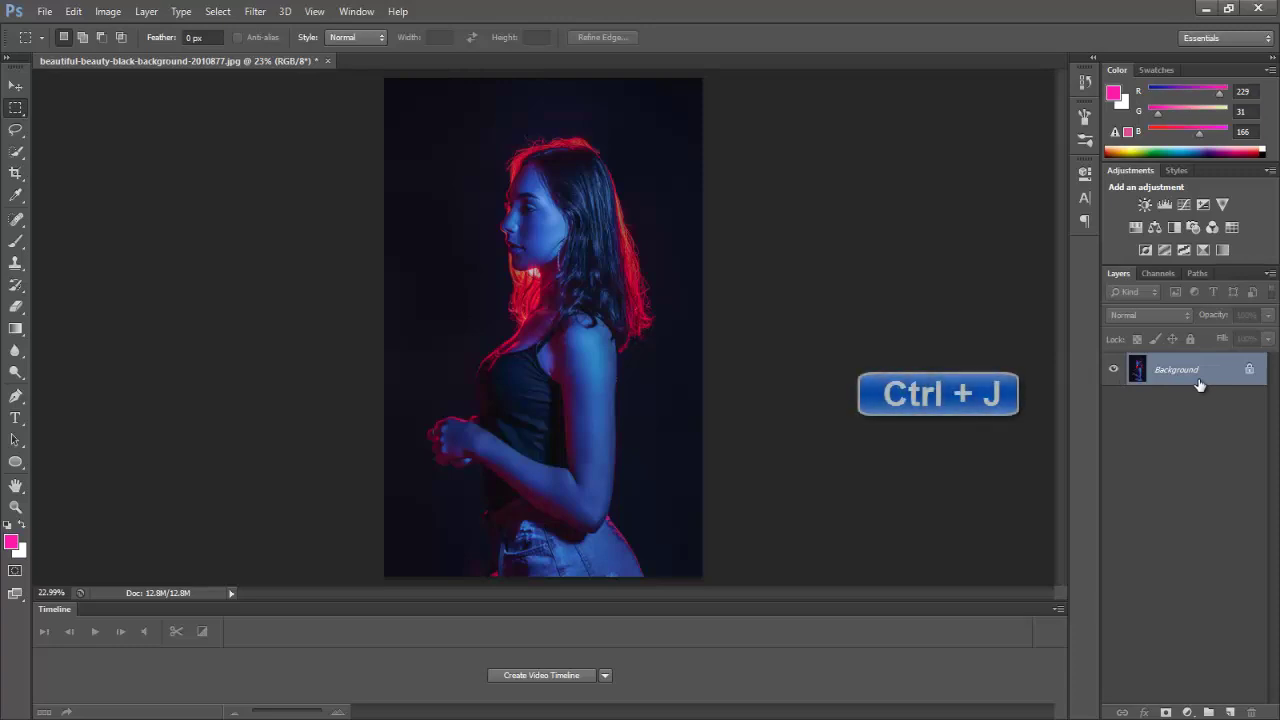
Duplicate the background to Layer 1 and apply Levels with input black 13 and white 200
key("ctrl+j")
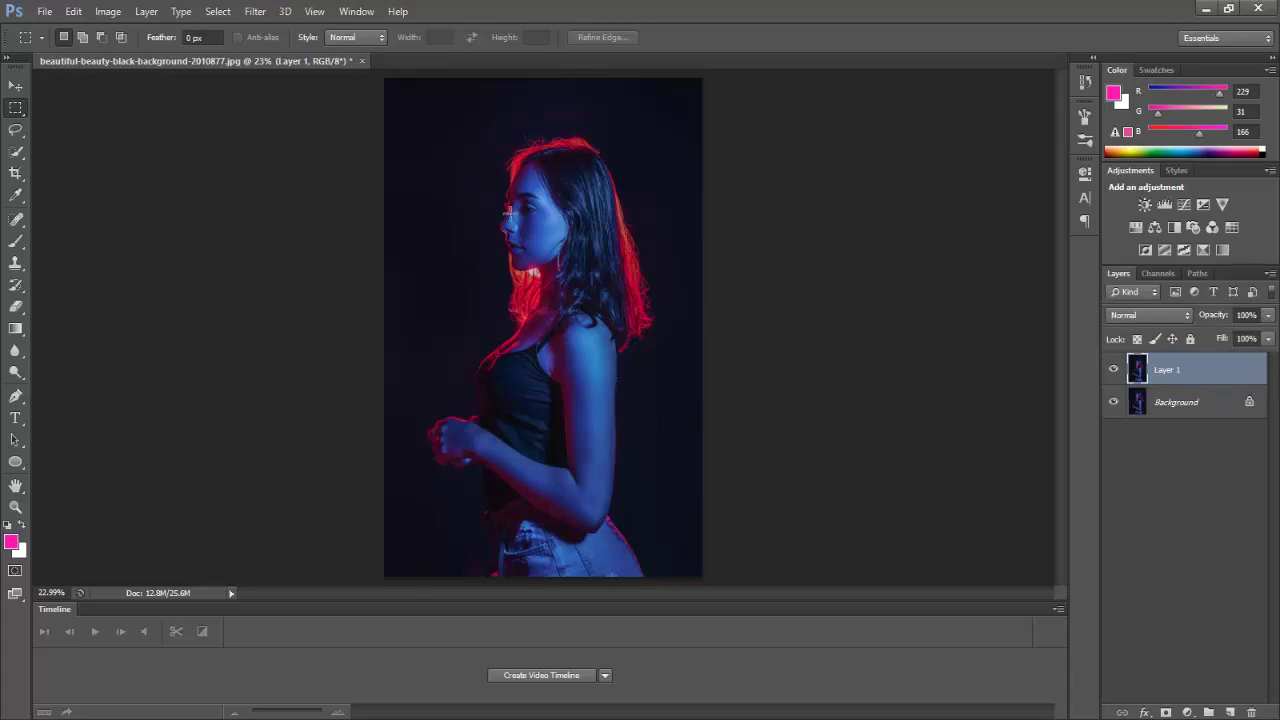
left_click(110, 15)
mouse_move(180, 54)
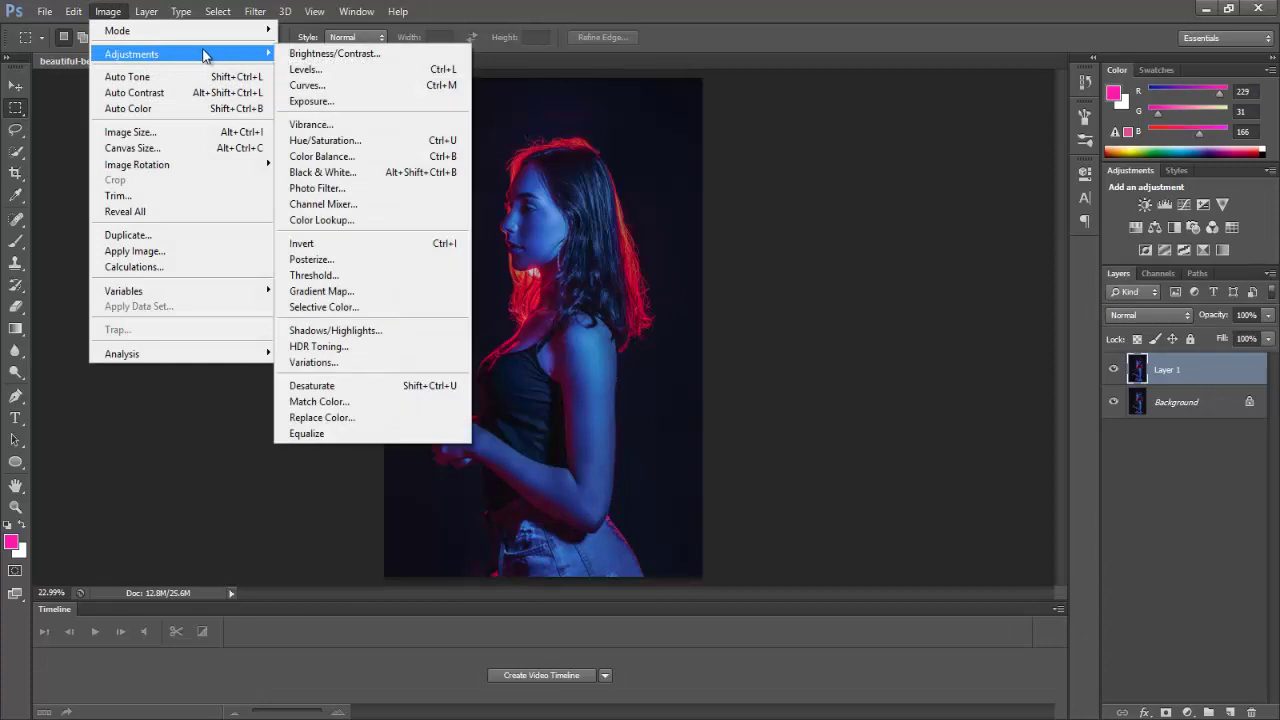
left_click(352, 69)
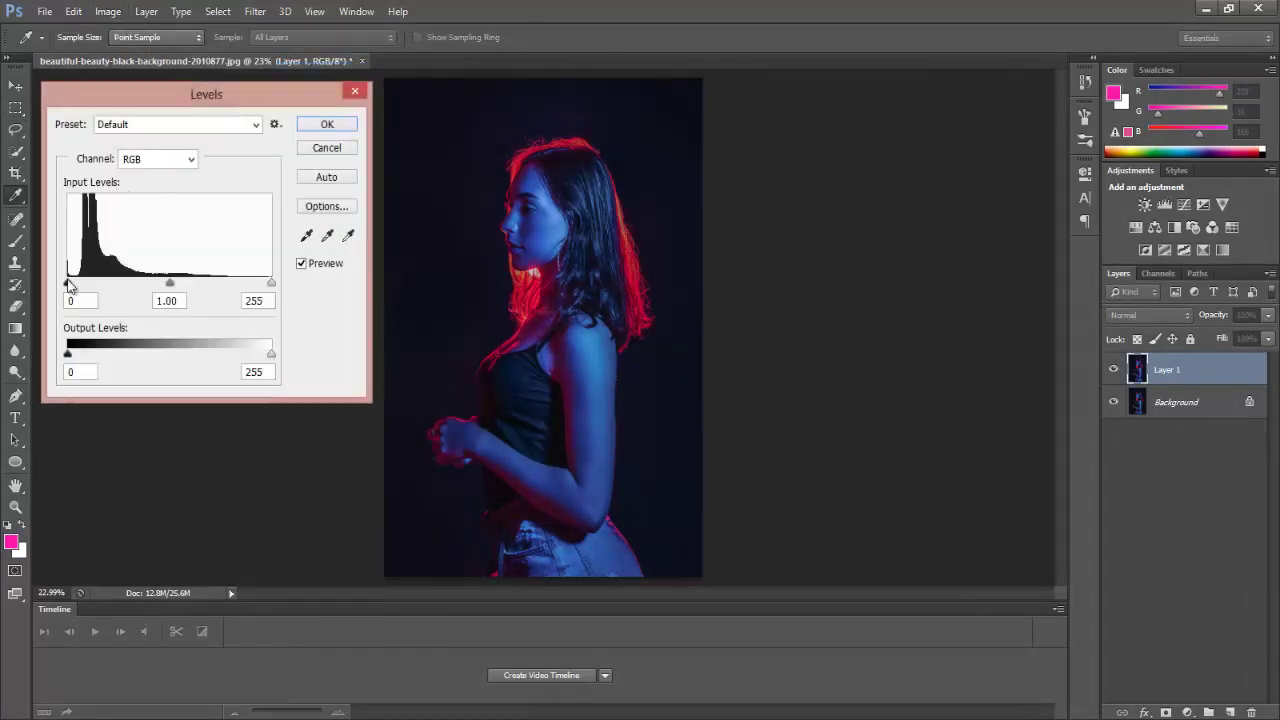
left_click_drag(70, 286, 78, 286)
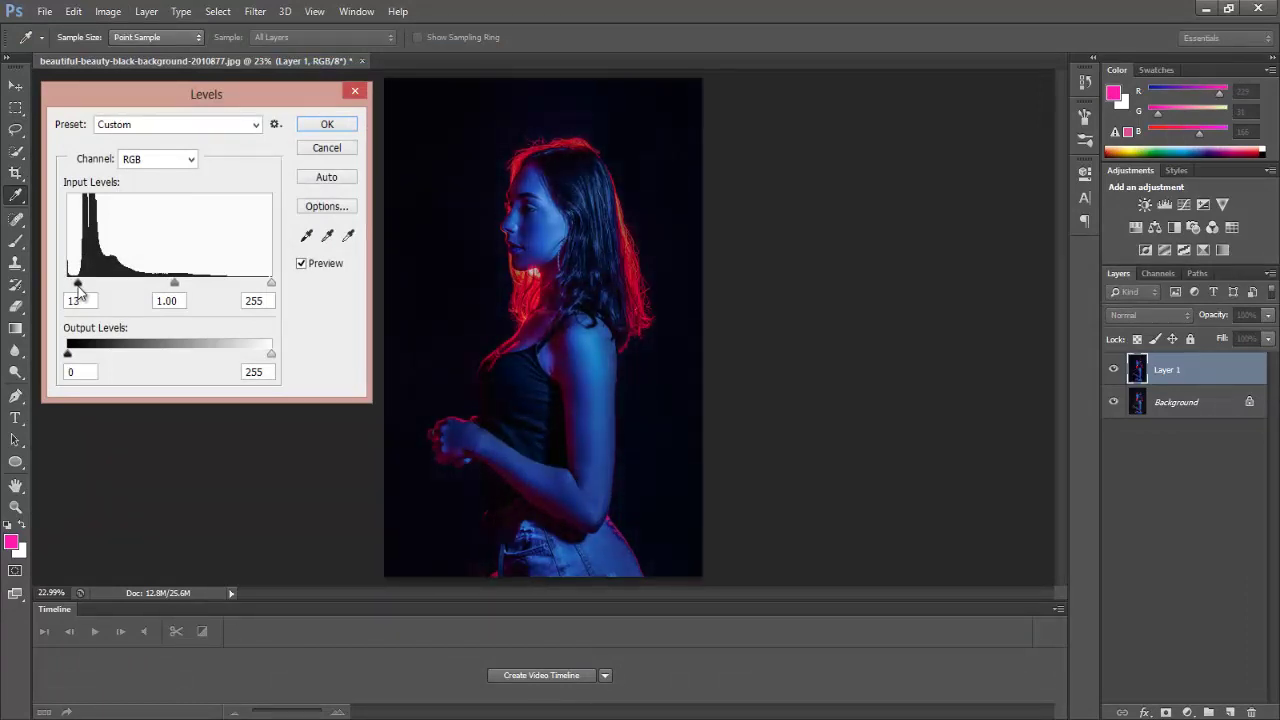
left_click(78, 286)
left_click_drag(269, 283, 229, 283)
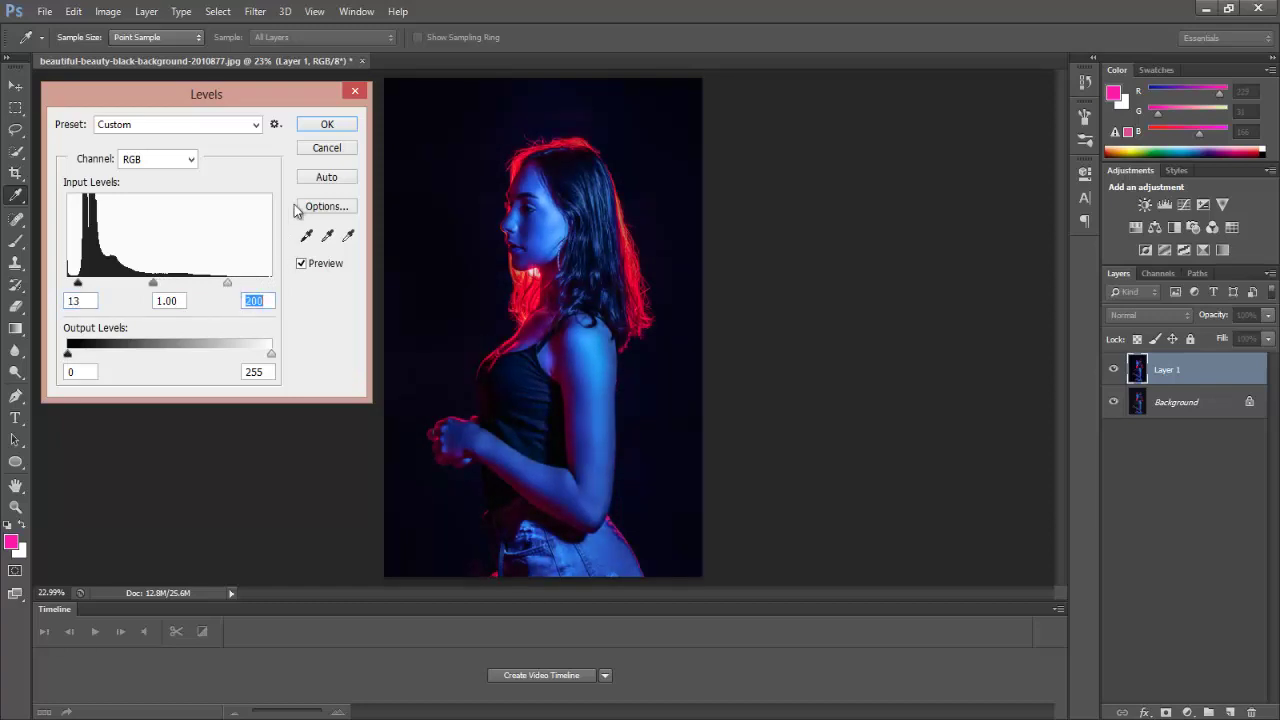
left_click(320, 126)
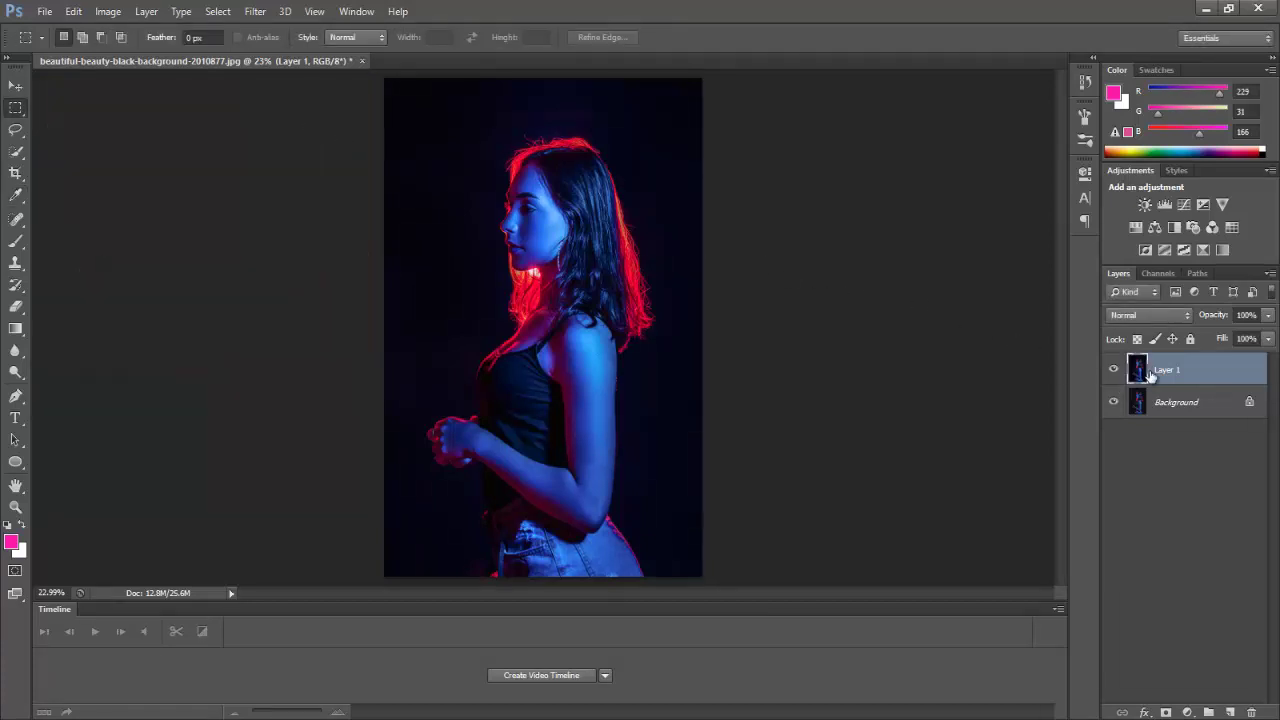
Duplicate Layer 1 and apply a High Pass filter with a 2.0-pixel radius
key("ctrl+j")
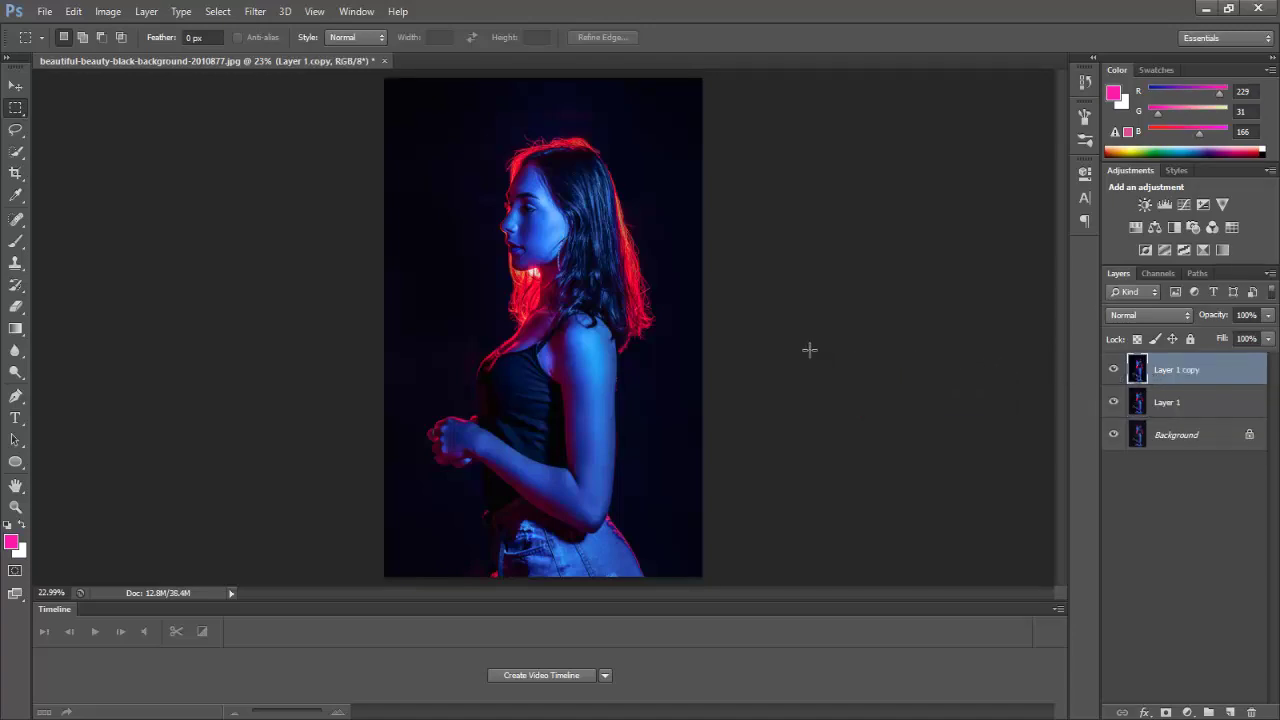
left_click(253, 13)
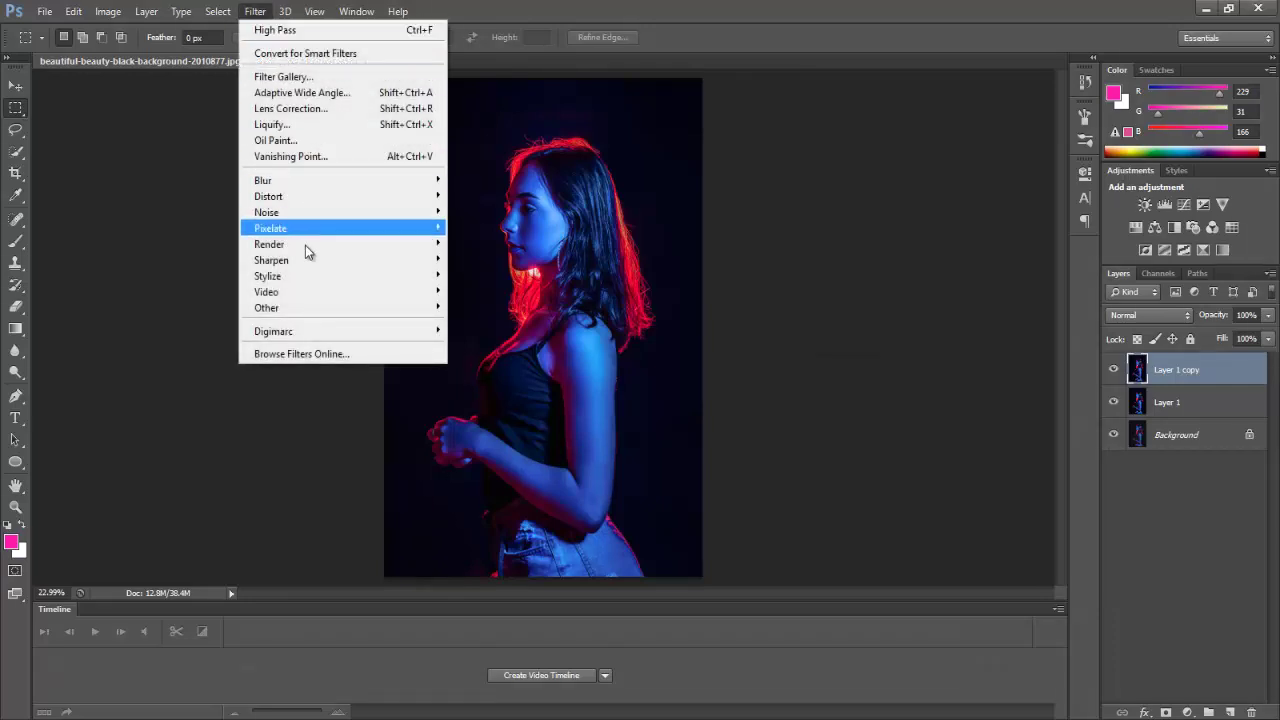
mouse_move(266, 308)
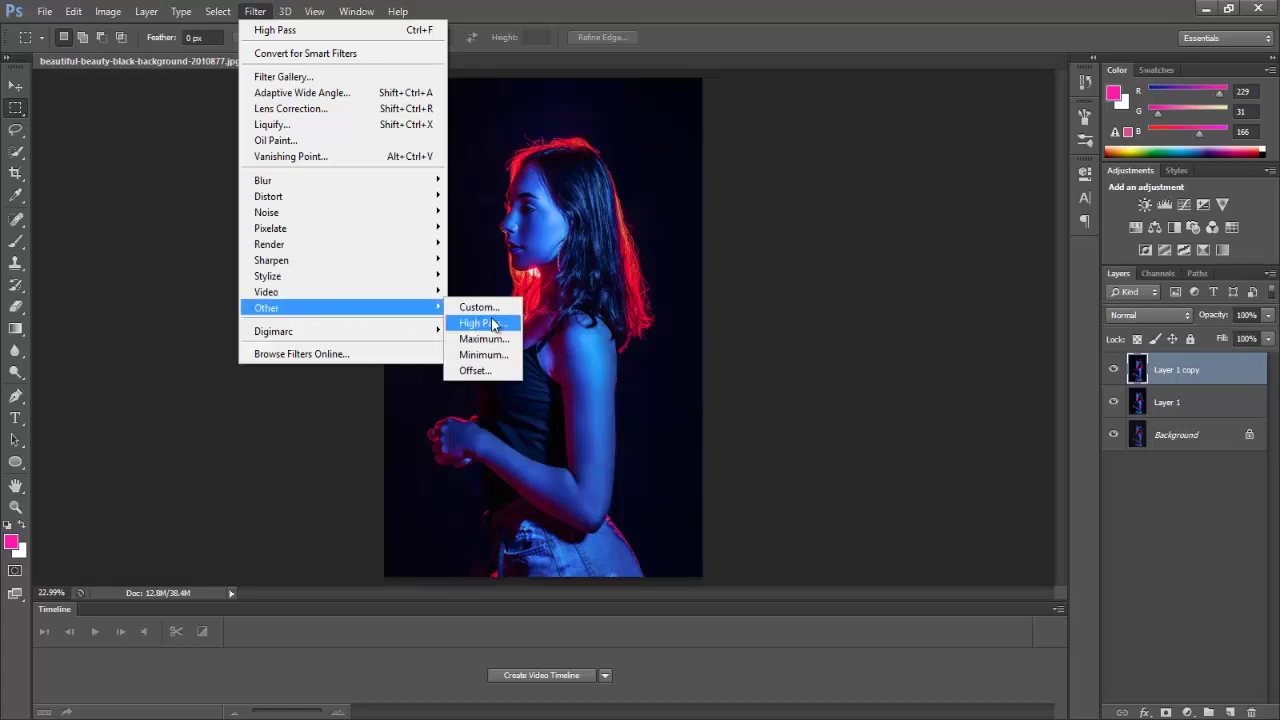
left_click(480, 323)
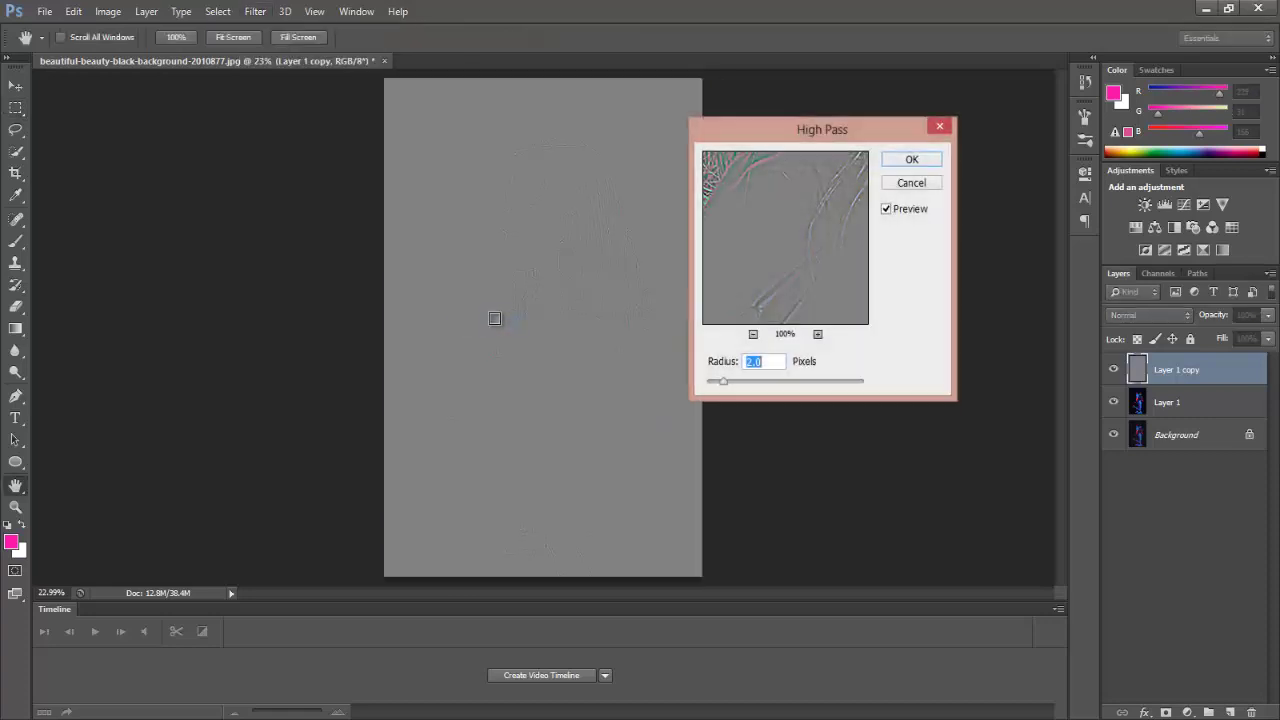
left_click(766, 361)
left_click_drag(766, 361, 752, 362)
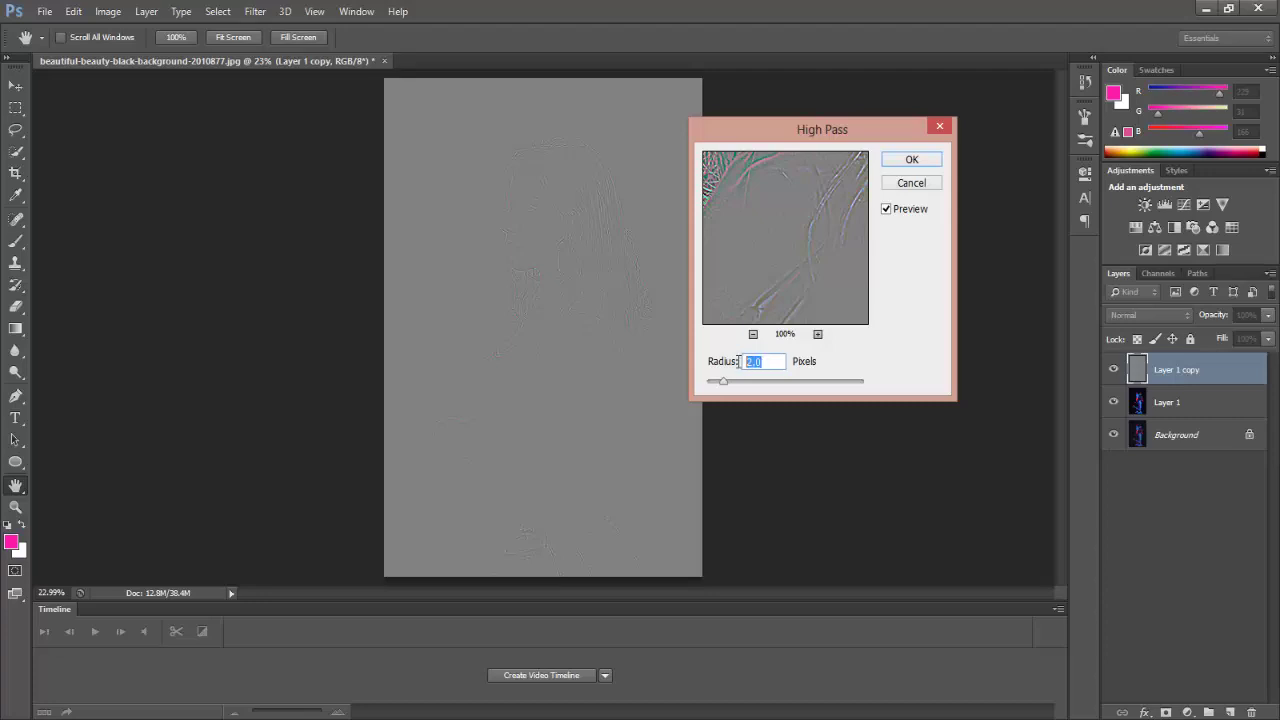
left_click(912, 160)
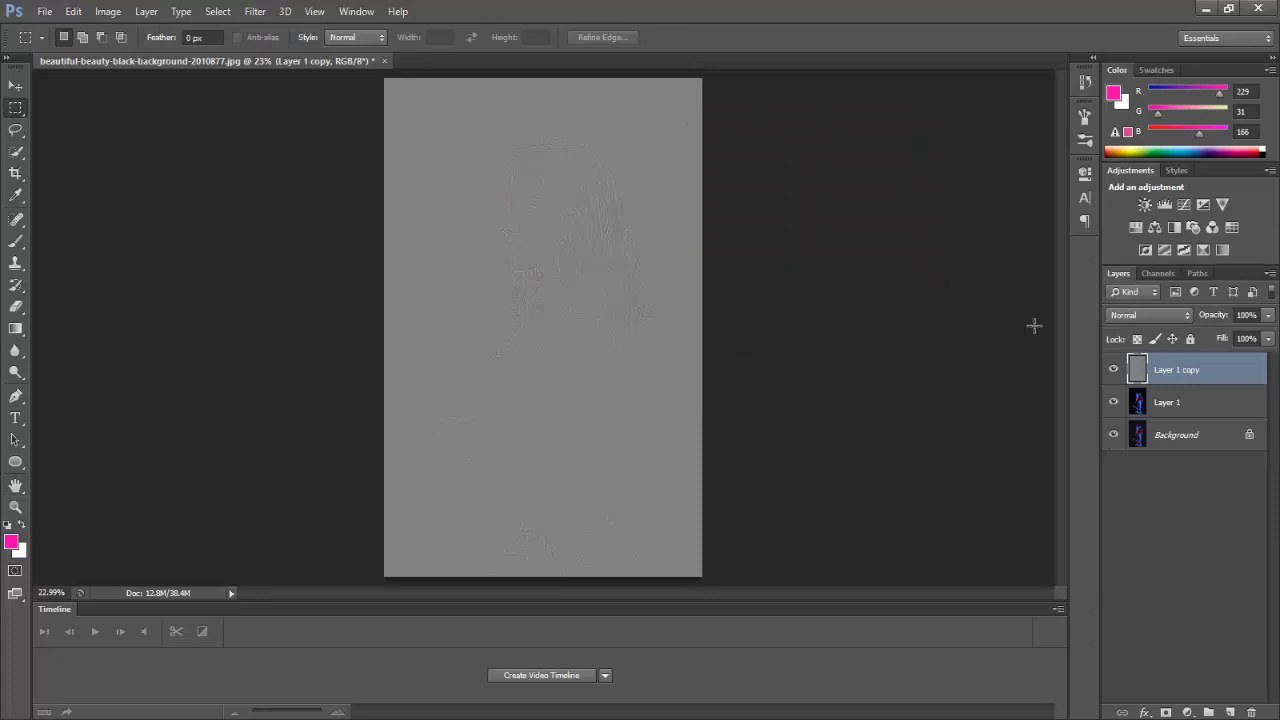
Blend the High Pass copy in Overlay and merge it with Layer 1
left_click(1156, 317)
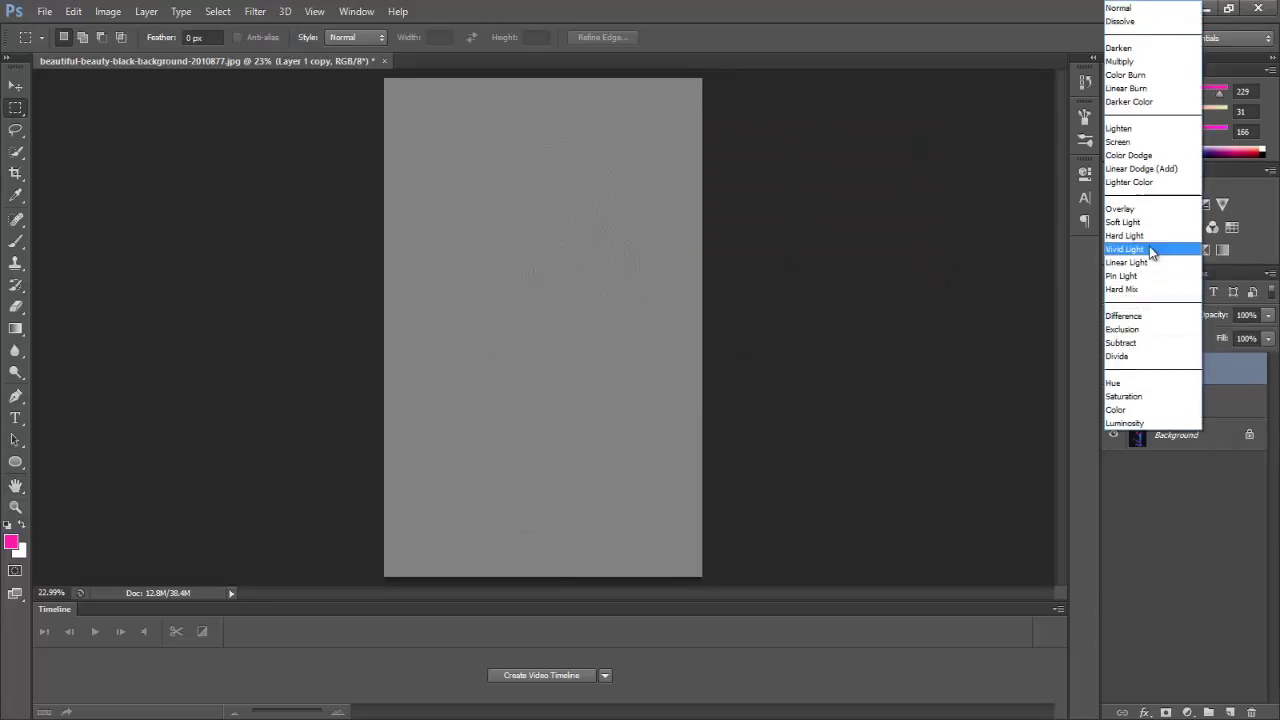
left_click(1149, 208)
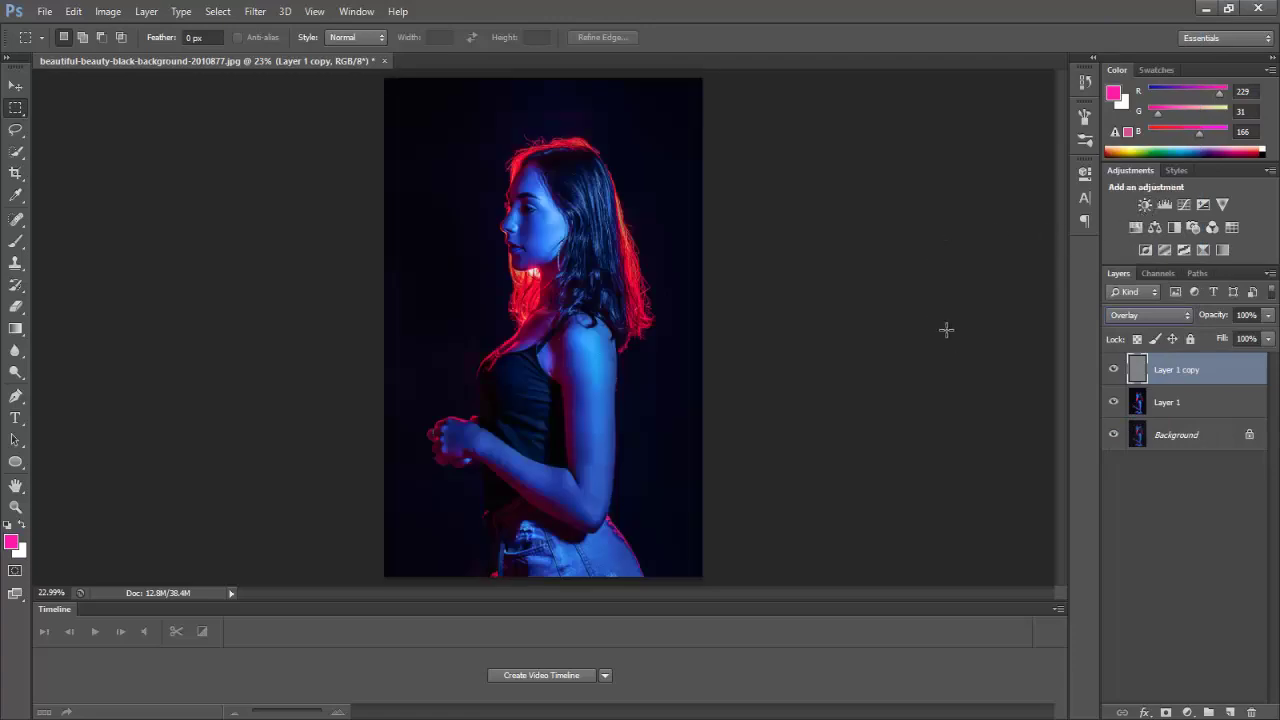
left_click(1195, 404, "shift")
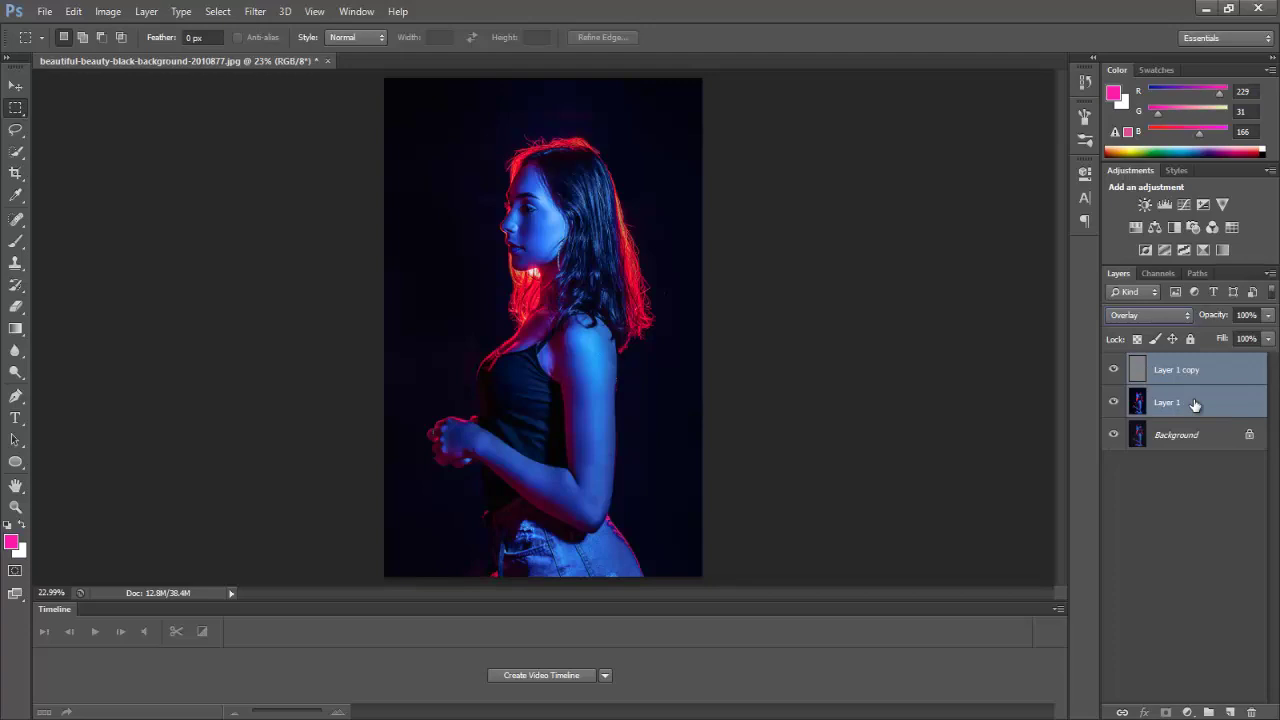
right_click(1195, 404)
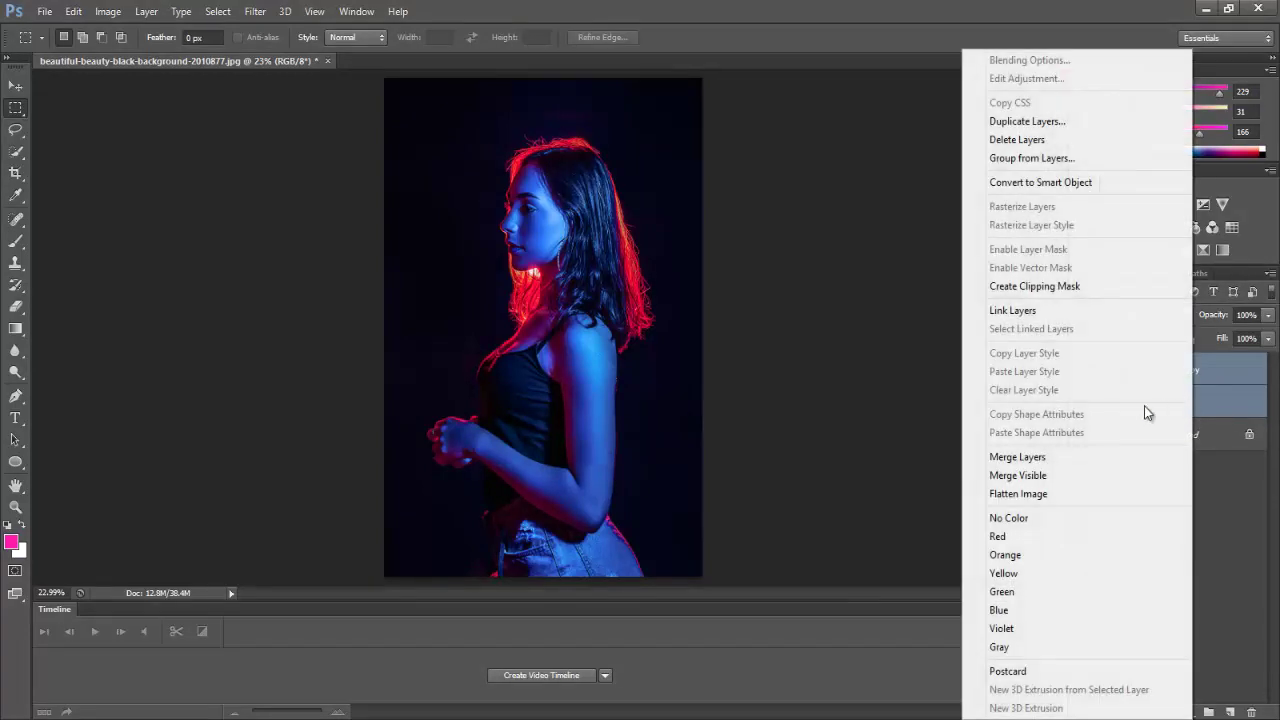
left_click(1017, 457)
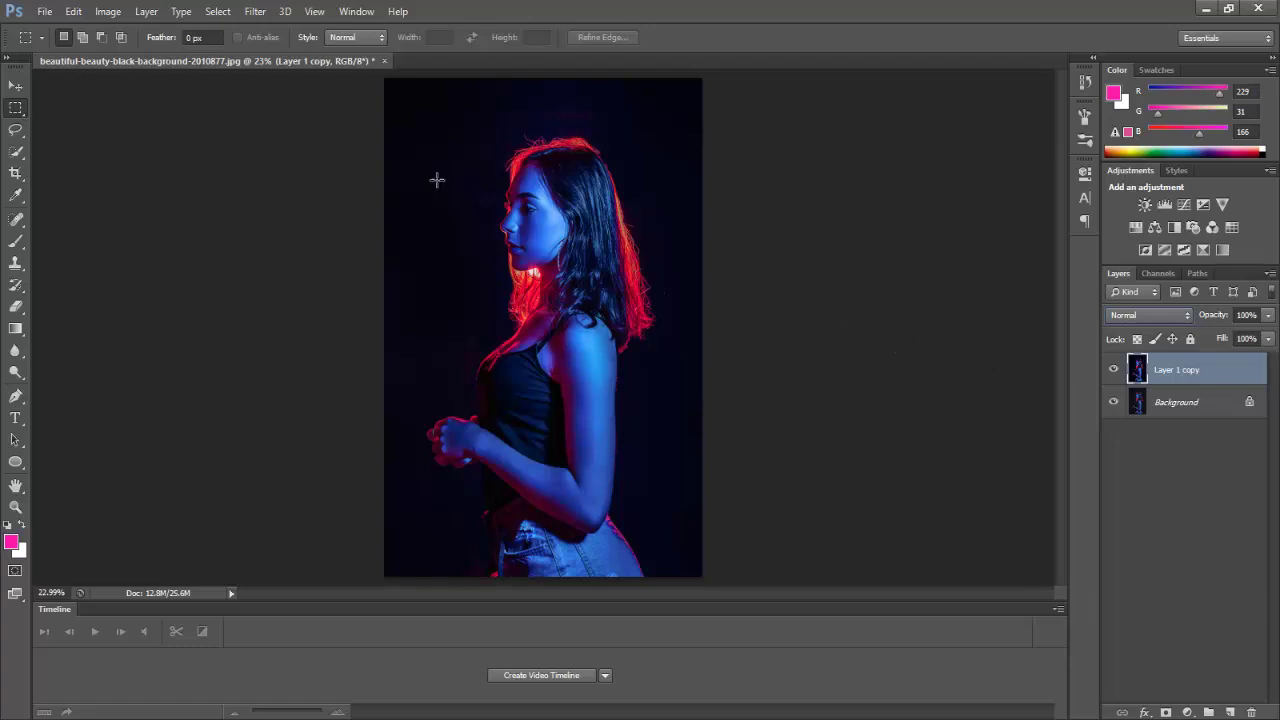
Apply the Diffuse filter in Anisotropic mode to Layer 1 copy
left_click(250, 13)
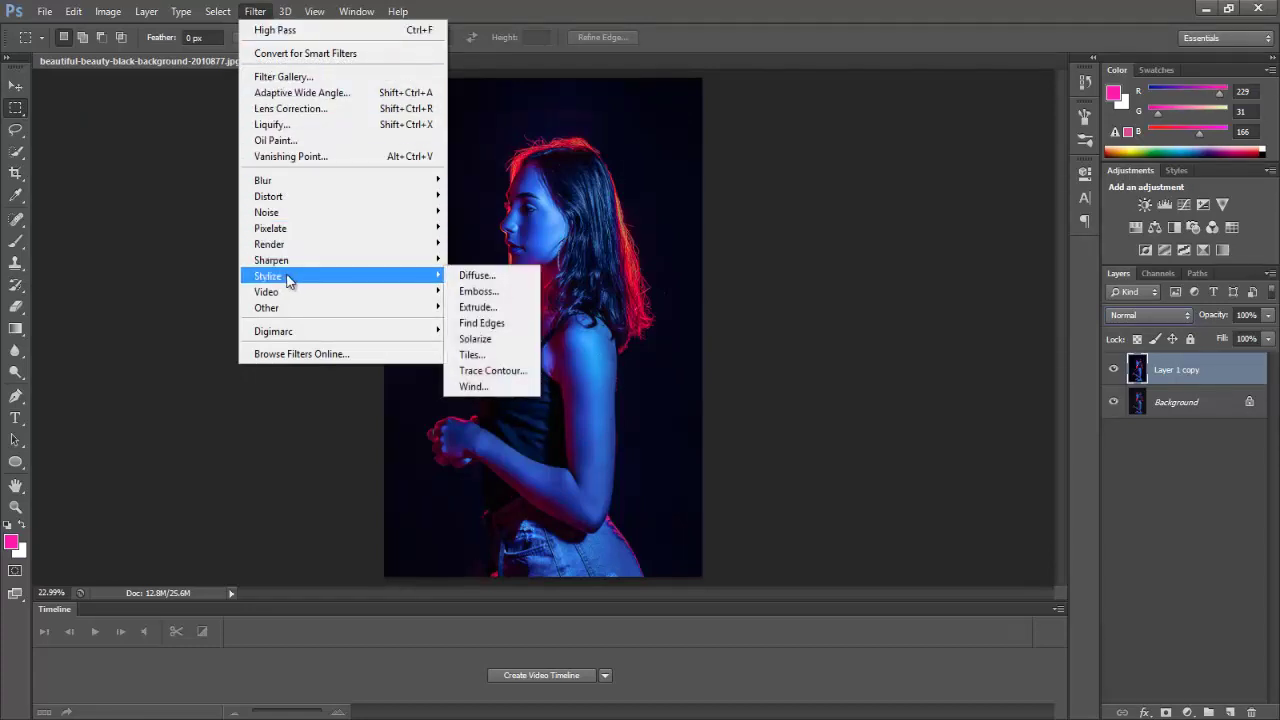
mouse_move(267, 276)
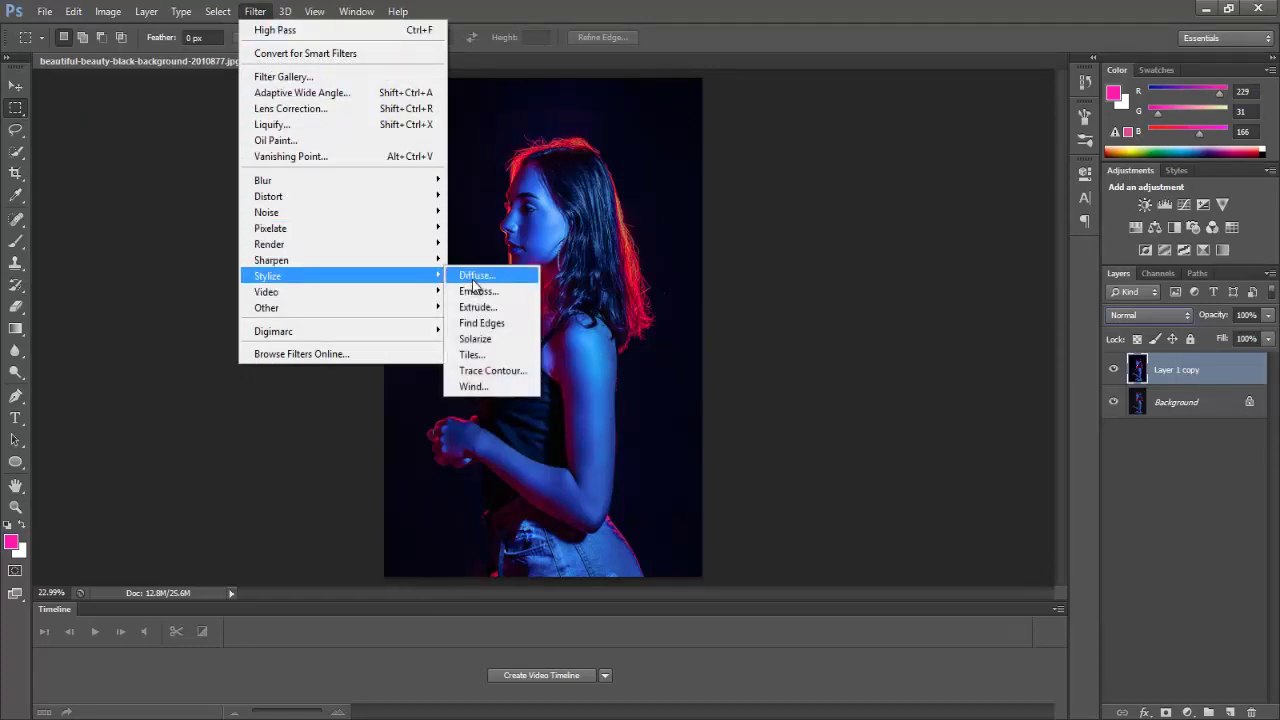
left_click(474, 277)
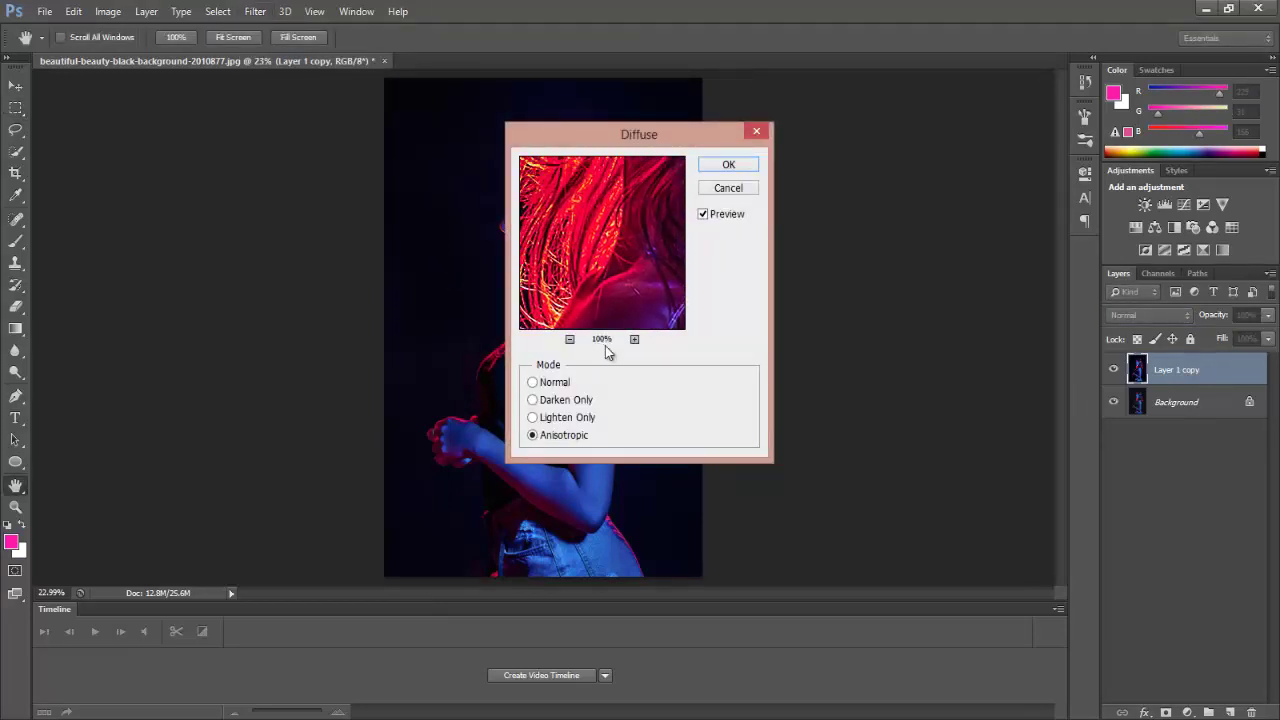
mouse_move(574, 309)
left_mouse_down()
mouse_move(620, 284)
mouse_move(584, 306)
left_mouse_up()
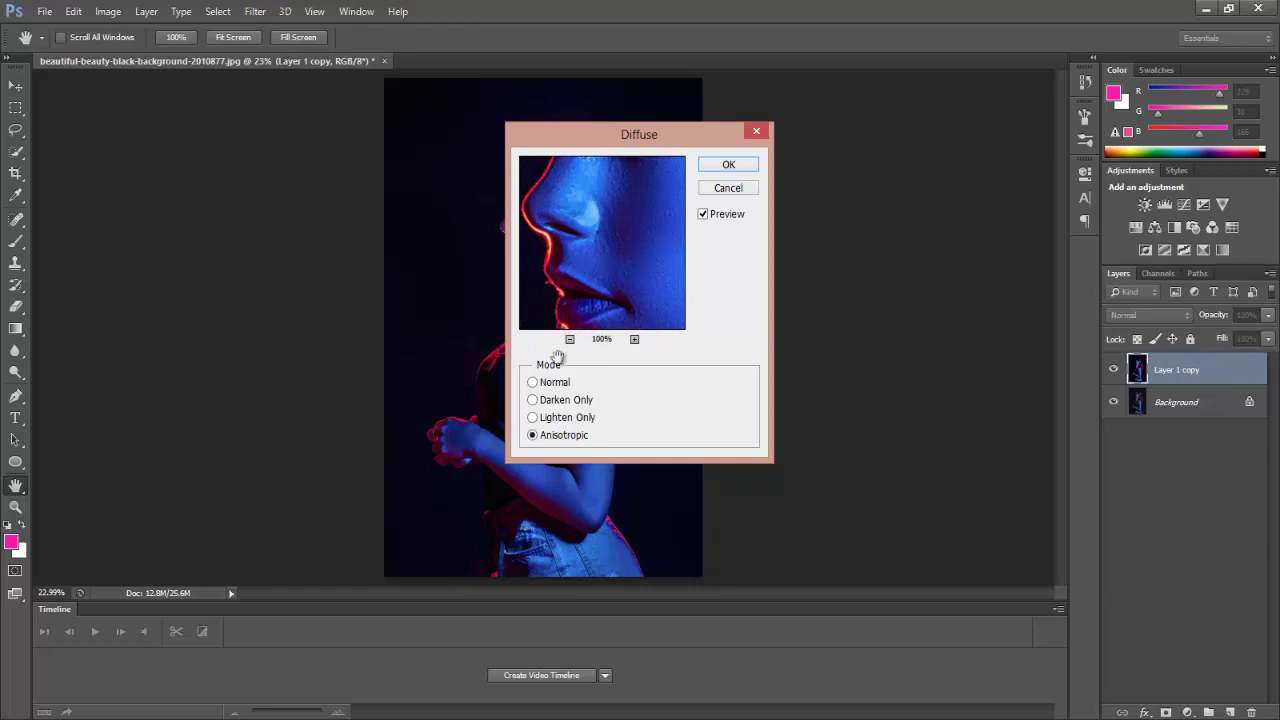
left_click(570, 340)
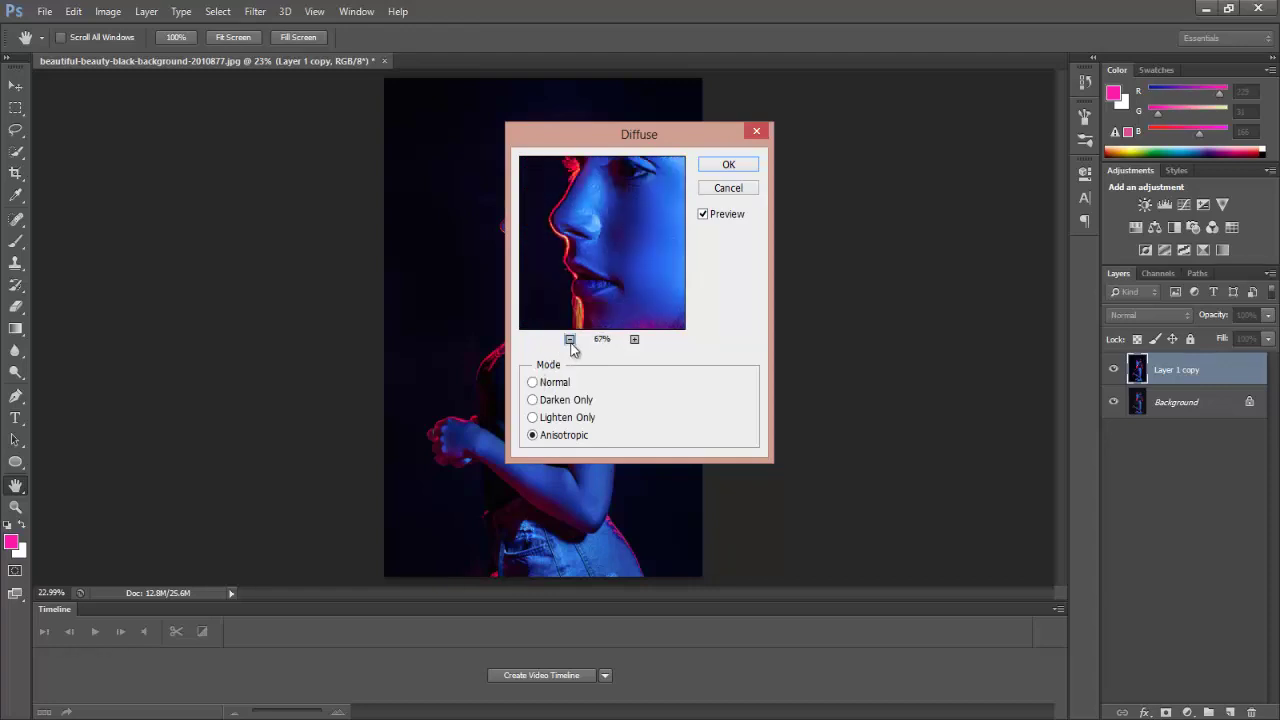
left_click(570, 340)
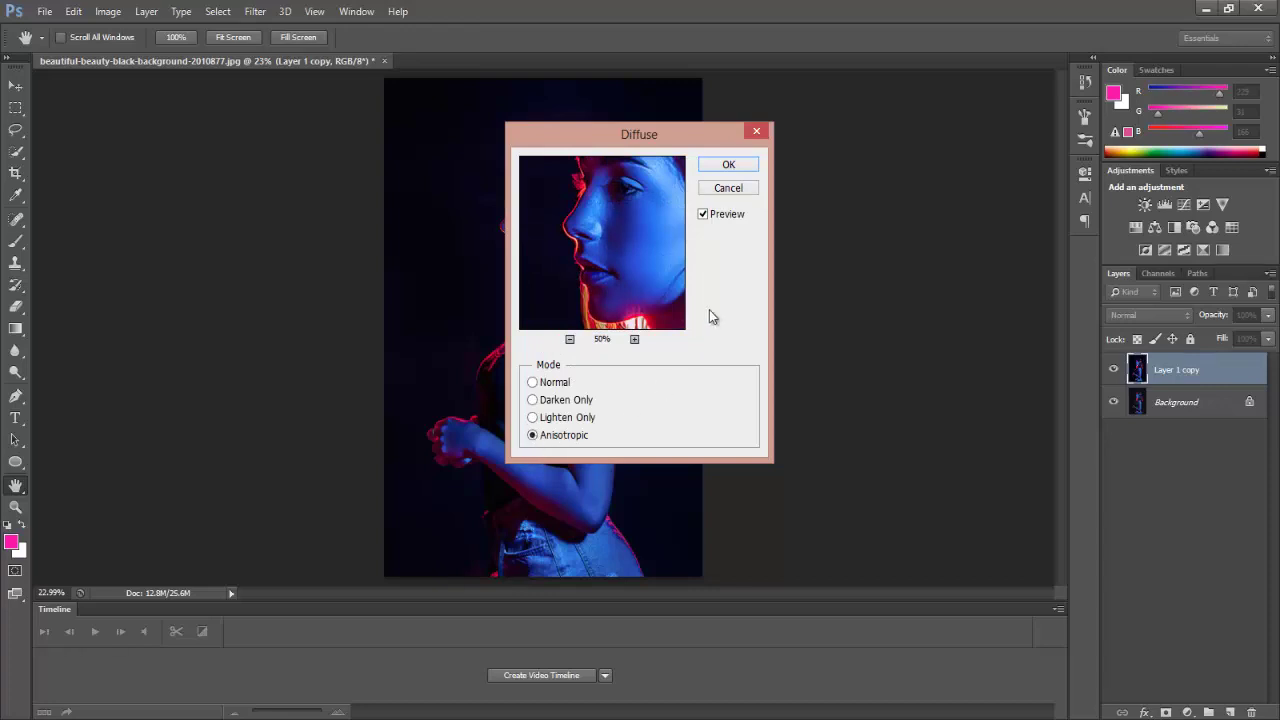
left_click(729, 165)
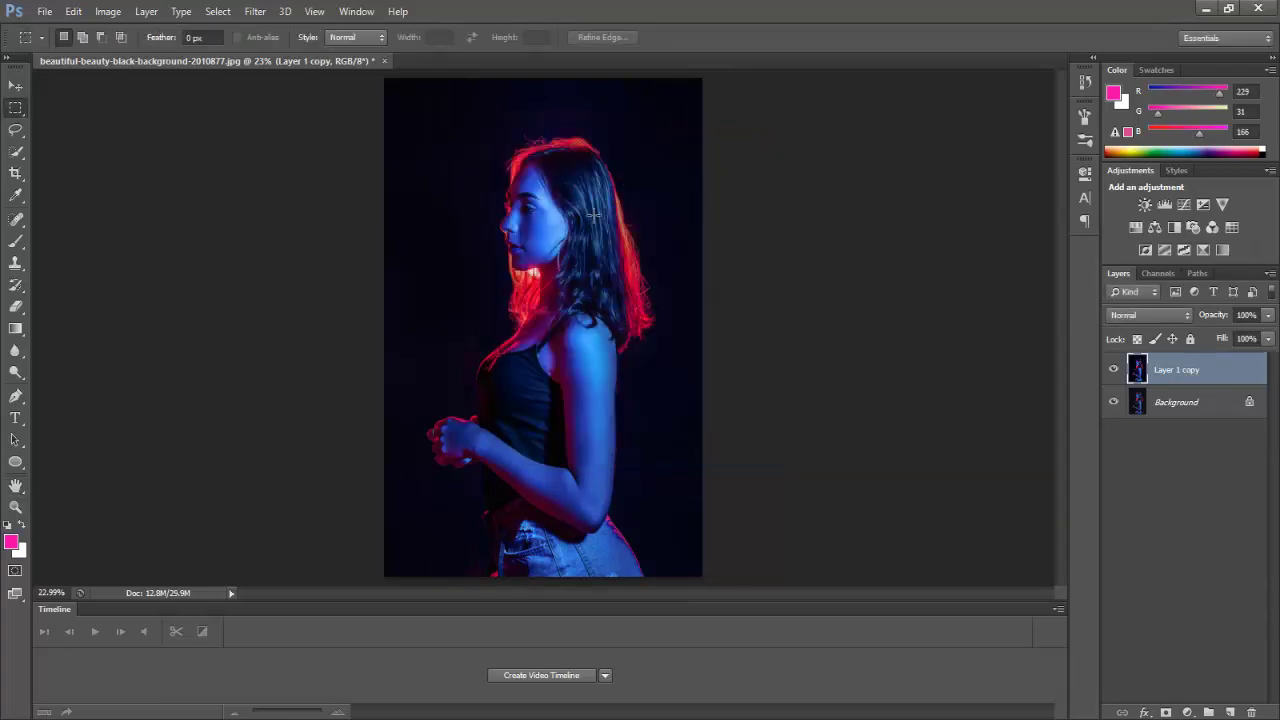
Zoom in on the face and hair, then zoom back out to the whole figure
left_click(15, 507)
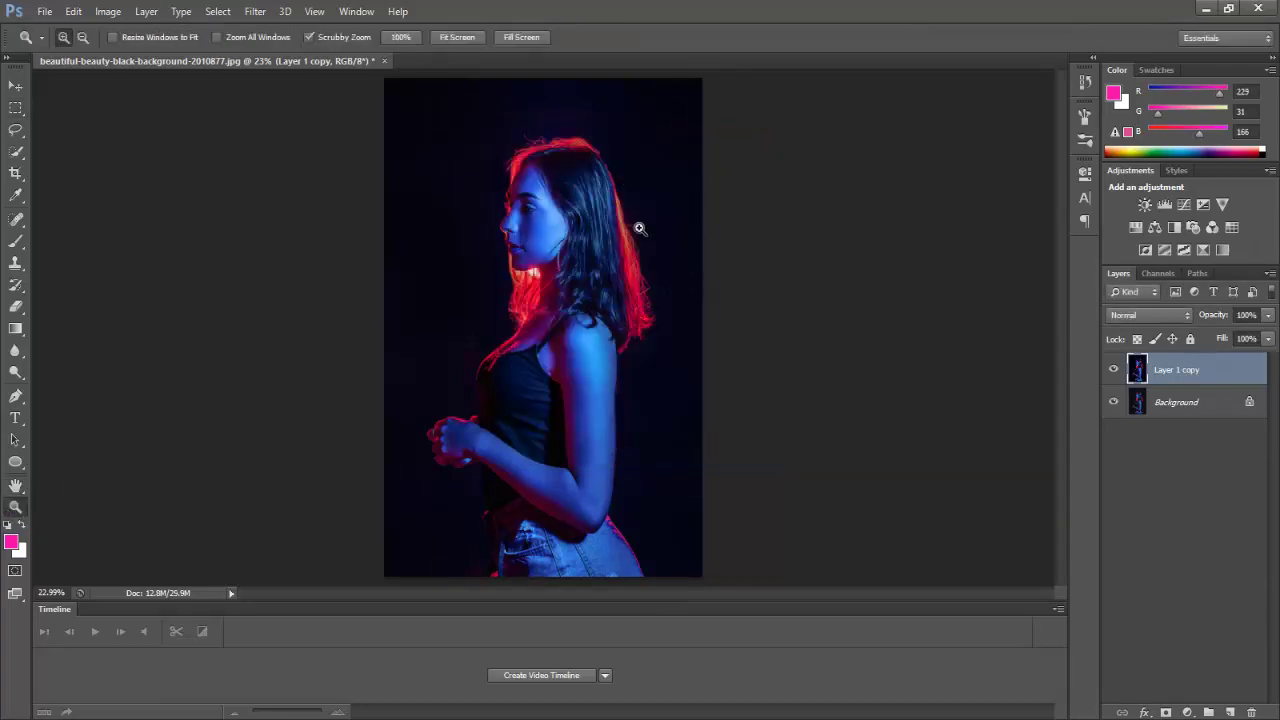
mouse_move(608, 207)
left_mouse_down()
mouse_move(686, 220)
mouse_move(517, 226)
left_mouse_up()
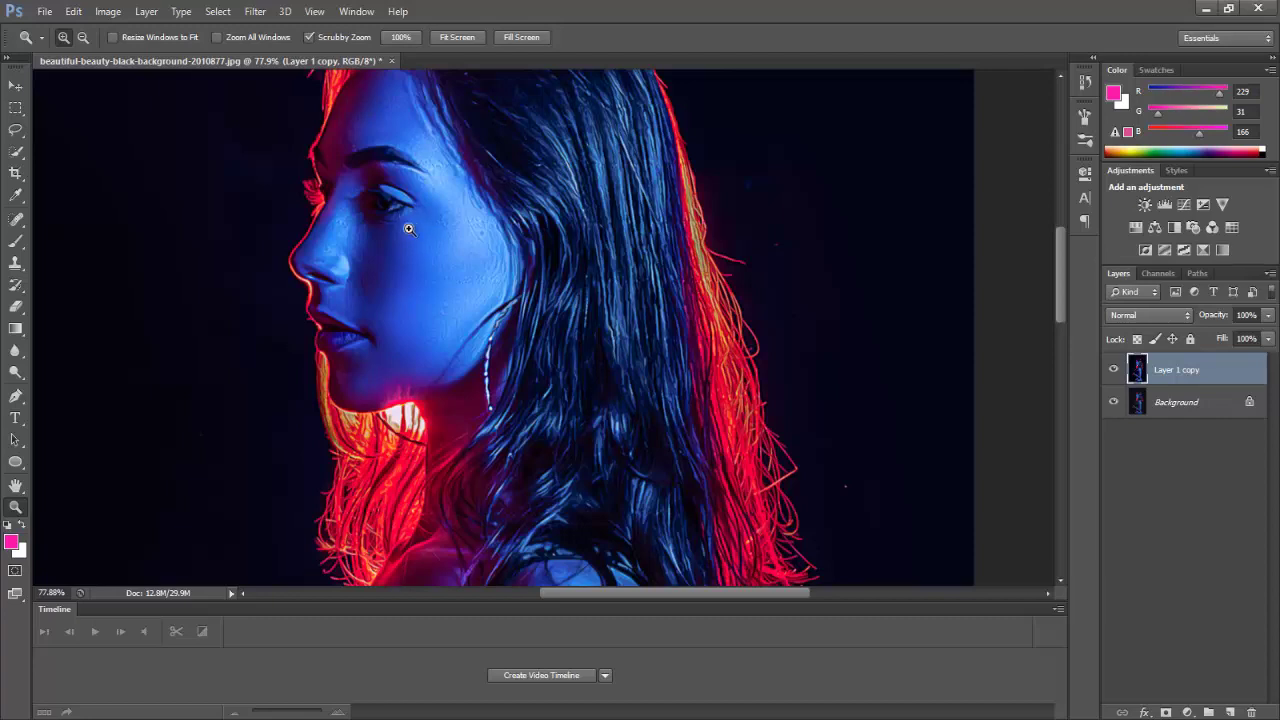
left_click_drag(417, 228, 351, 209)
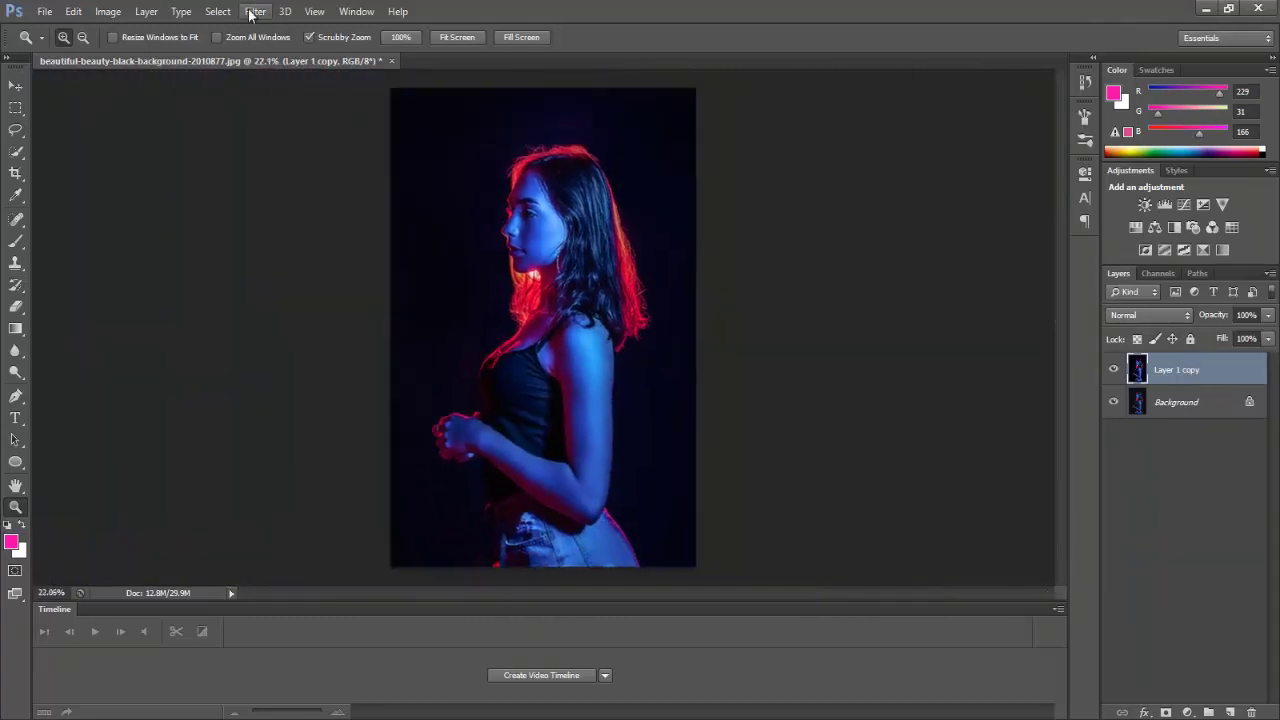
Rotate the canvas 90° CW and reapply Diffuse, doing this twice
left_click(108, 11)
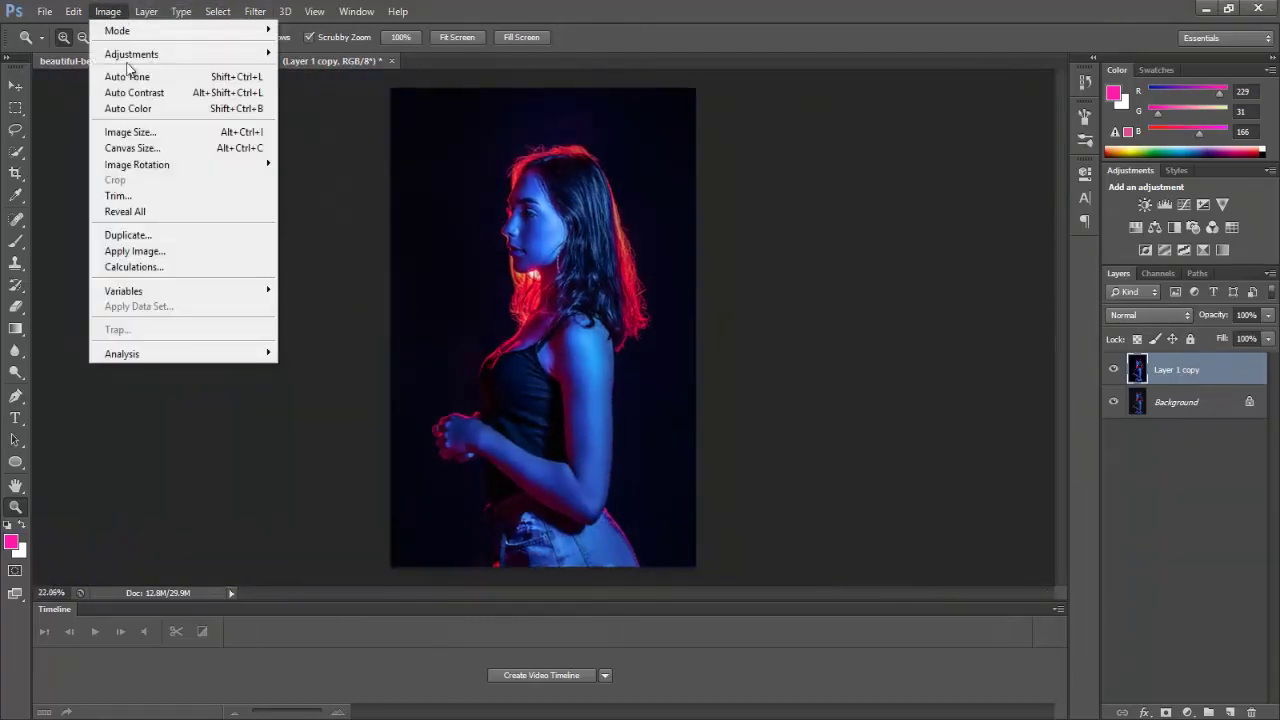
mouse_move(137, 164)
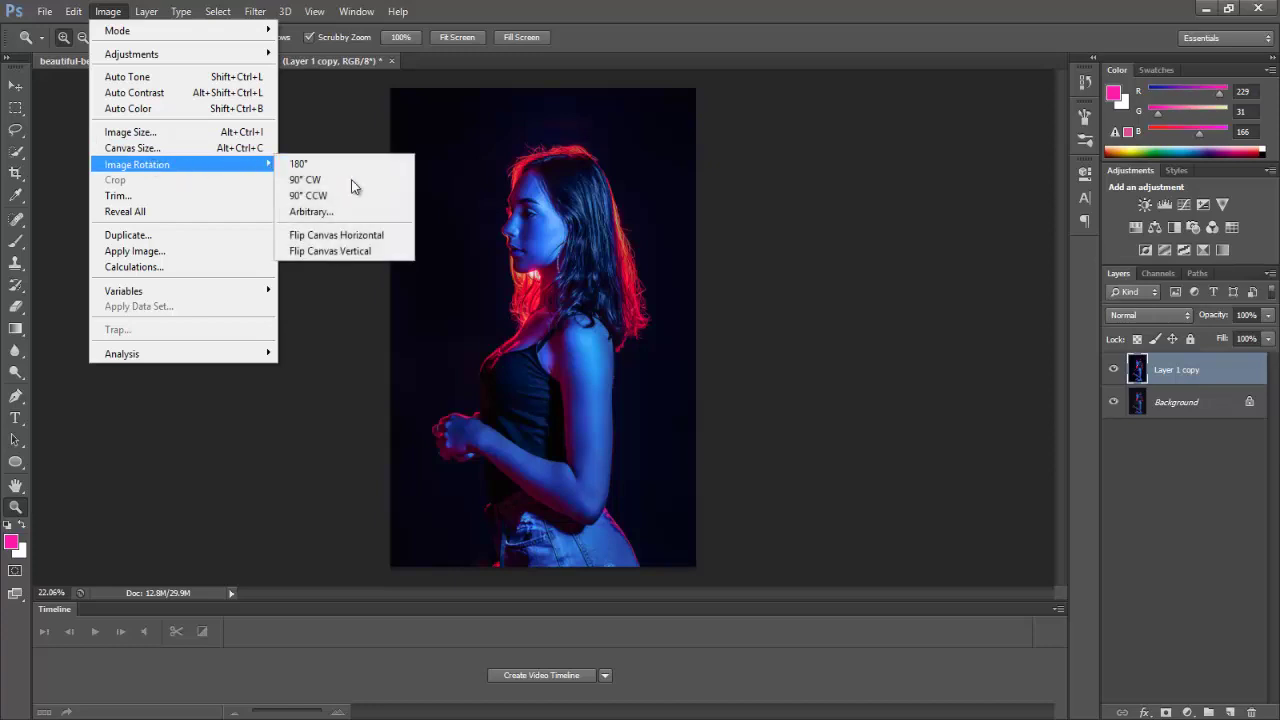
left_click(351, 180)
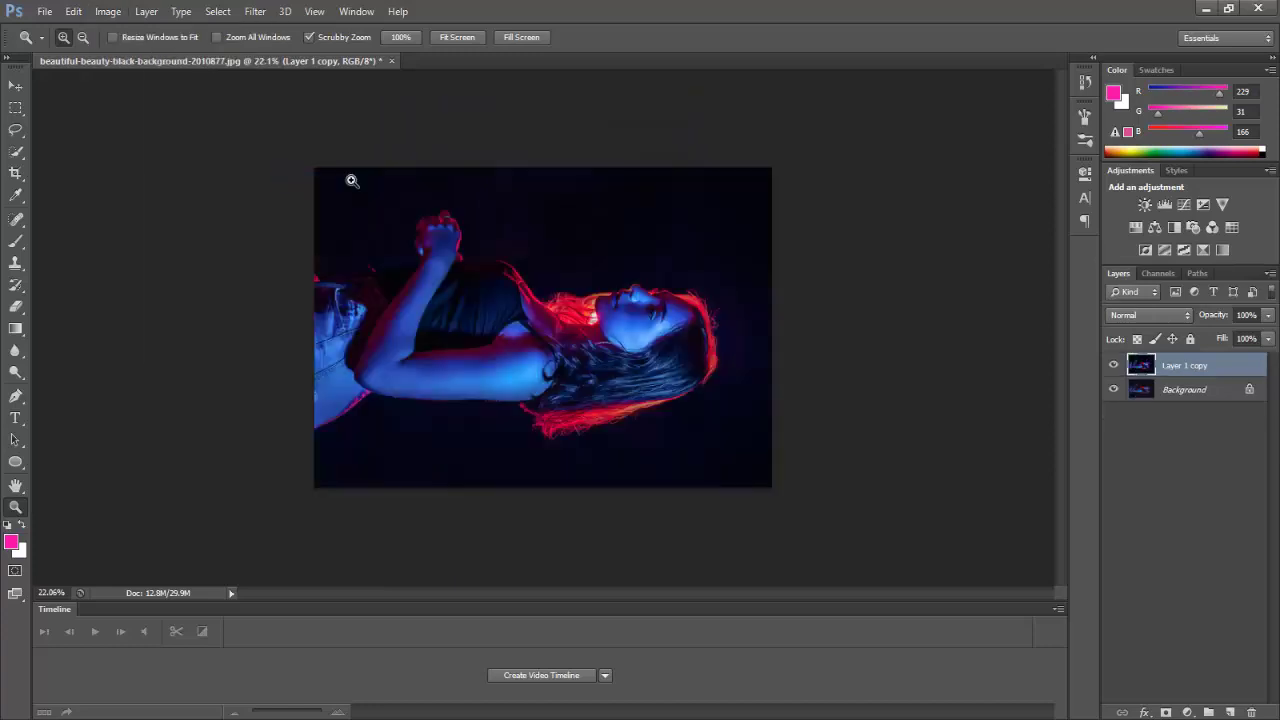
left_click(256, 11)
left_click(298, 28)
left_click(110, 11)
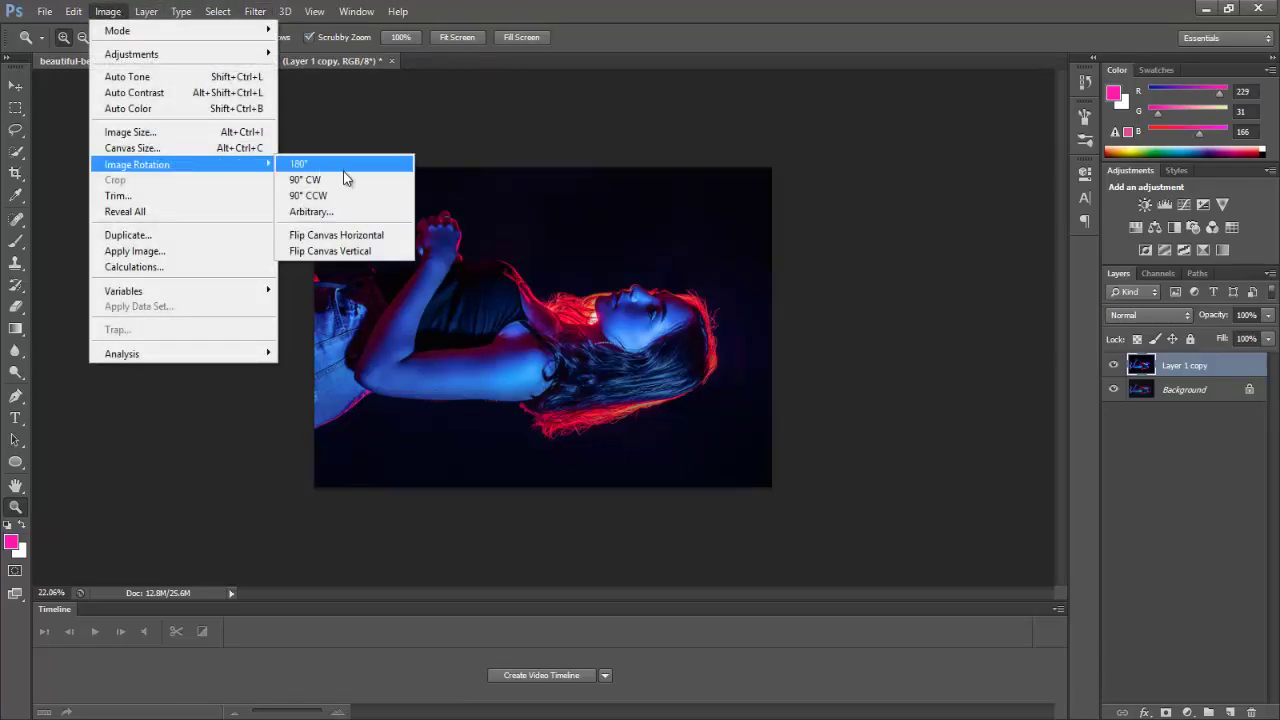
left_click(343, 178)
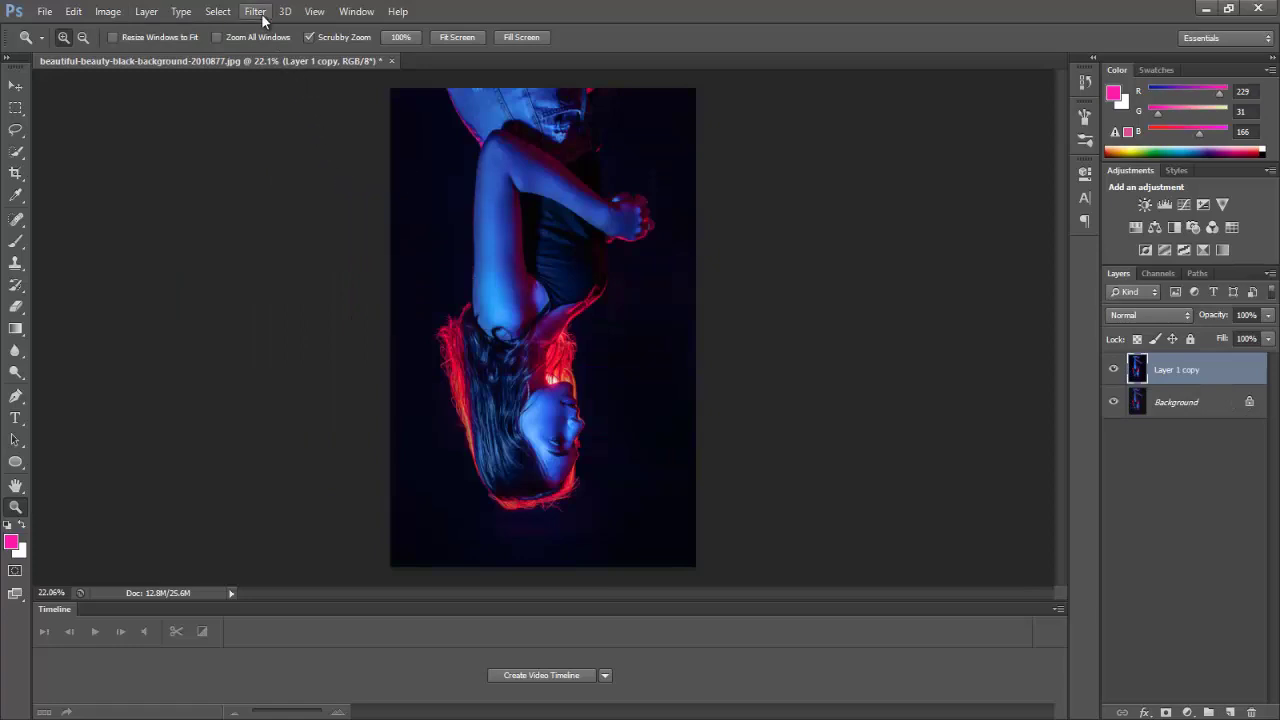
left_click(261, 13)
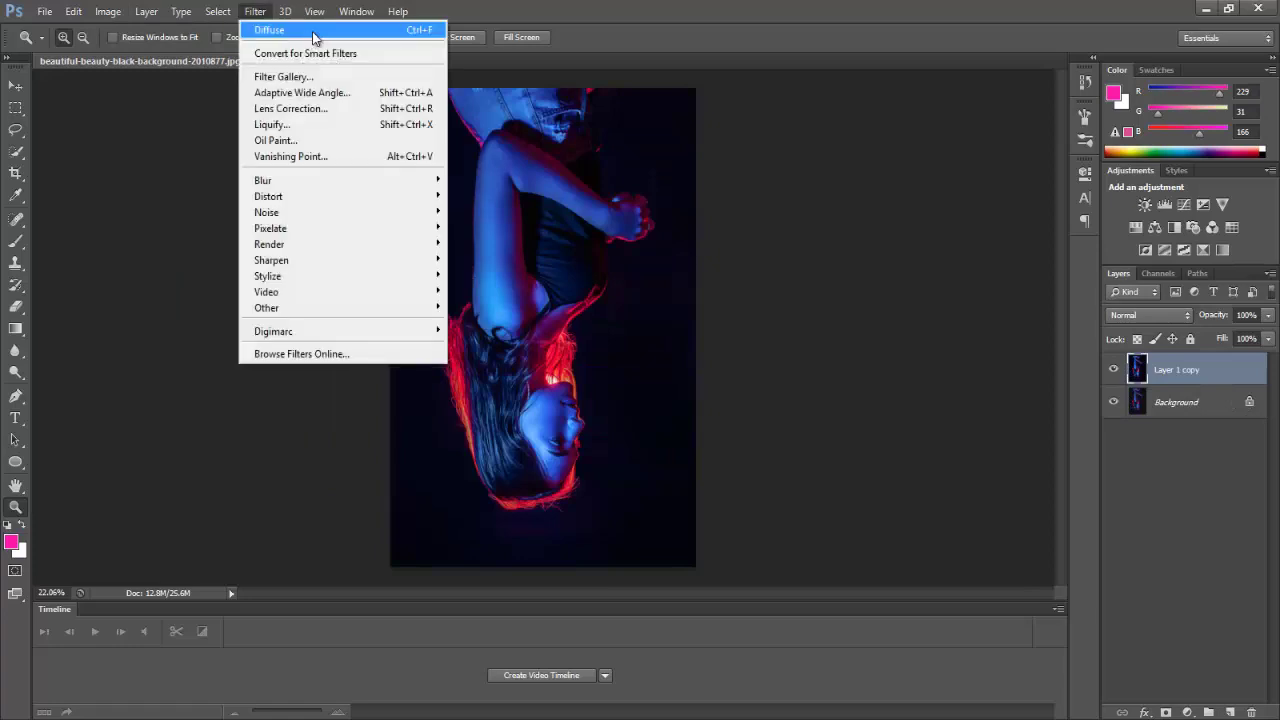
left_click(309, 31)
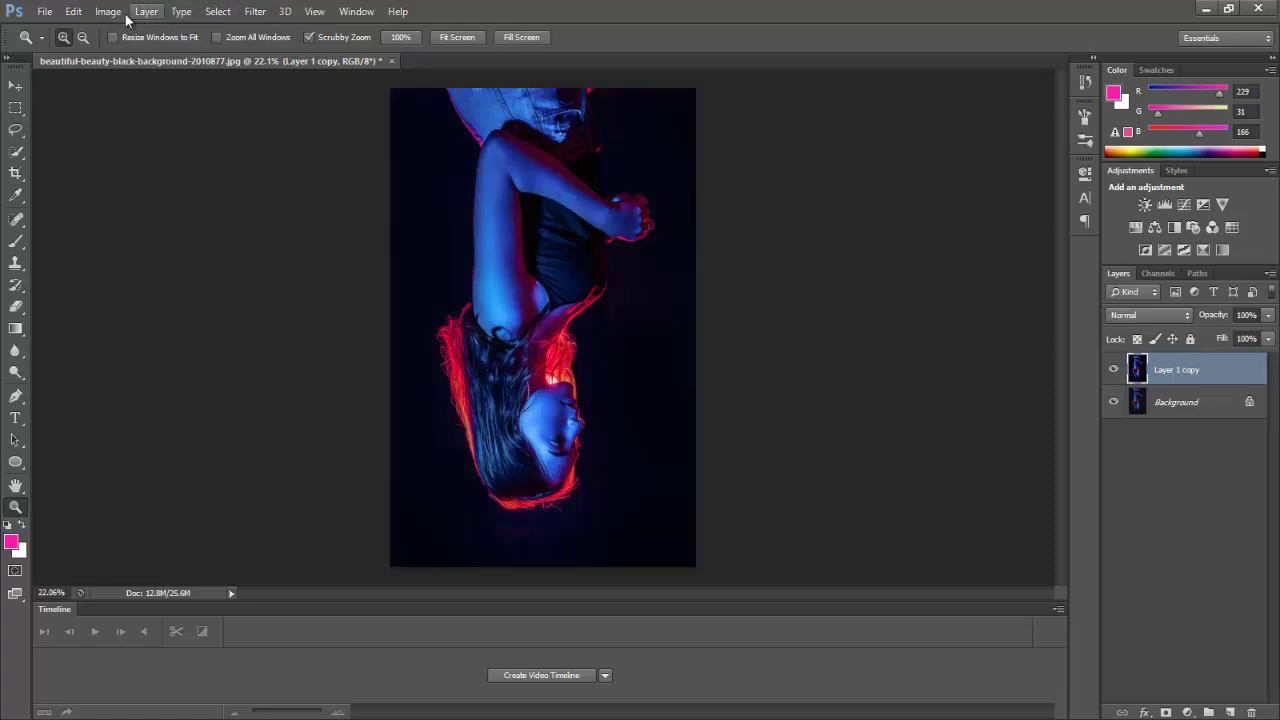
Rotate 90° CW and reapply Diffuse twice more, ending with the portrait upright
left_click(112, 12)
mouse_move(137, 164)
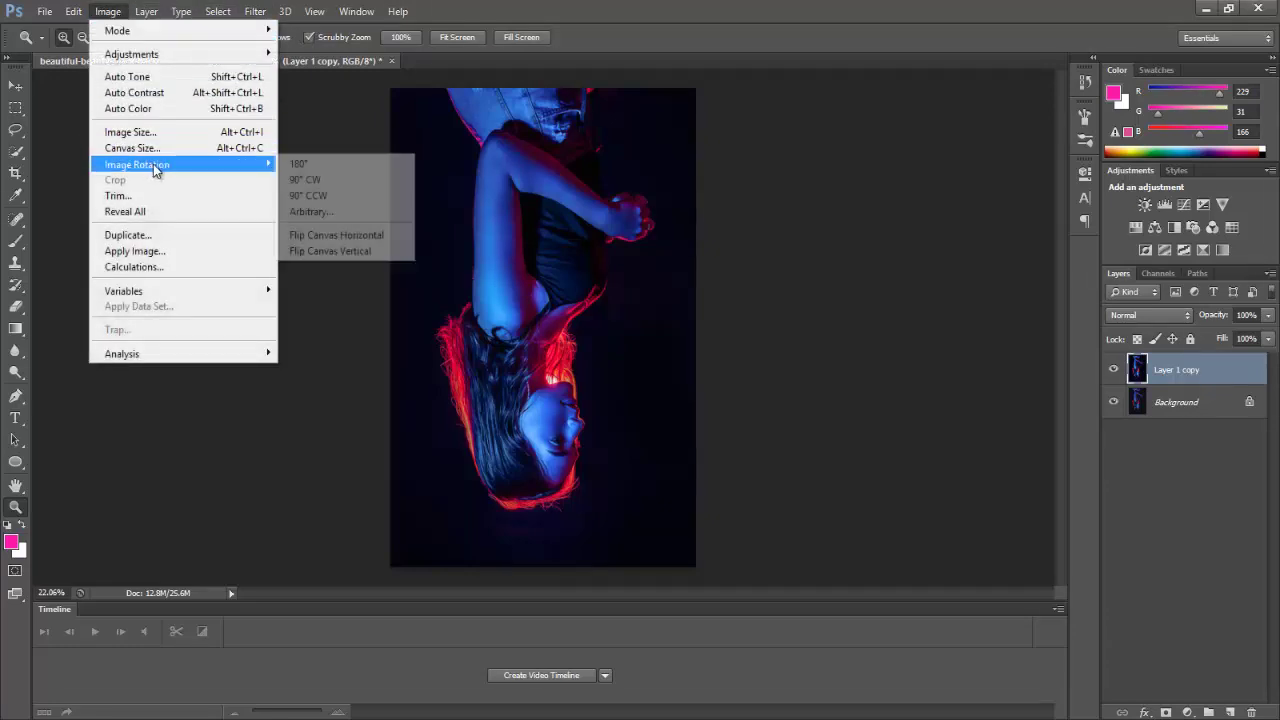
left_click(334, 181)
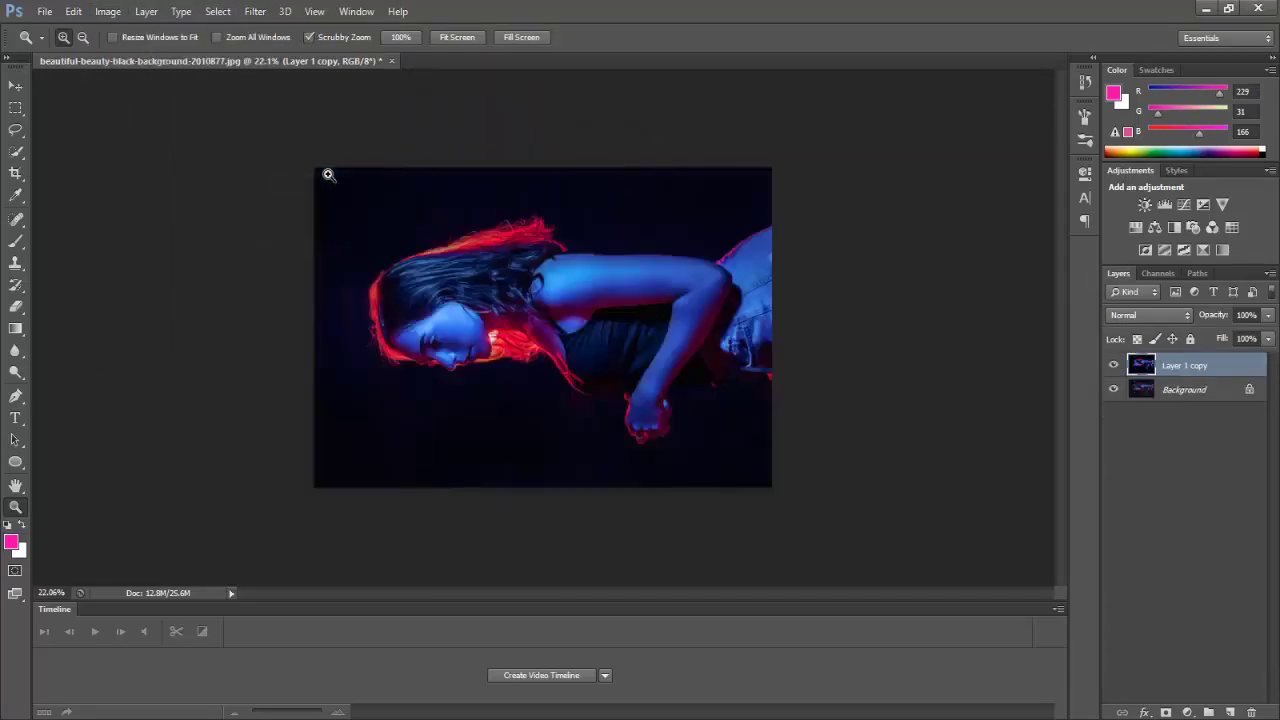
left_click(256, 12)
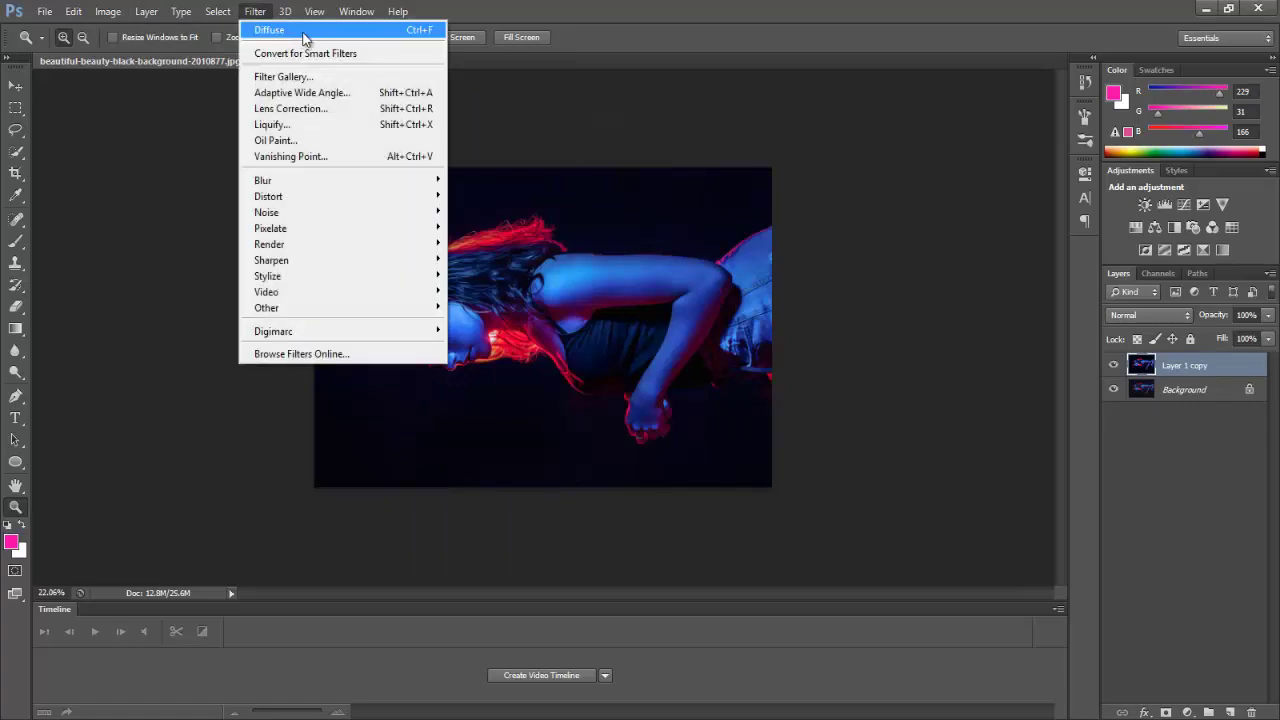
left_click(295, 34)
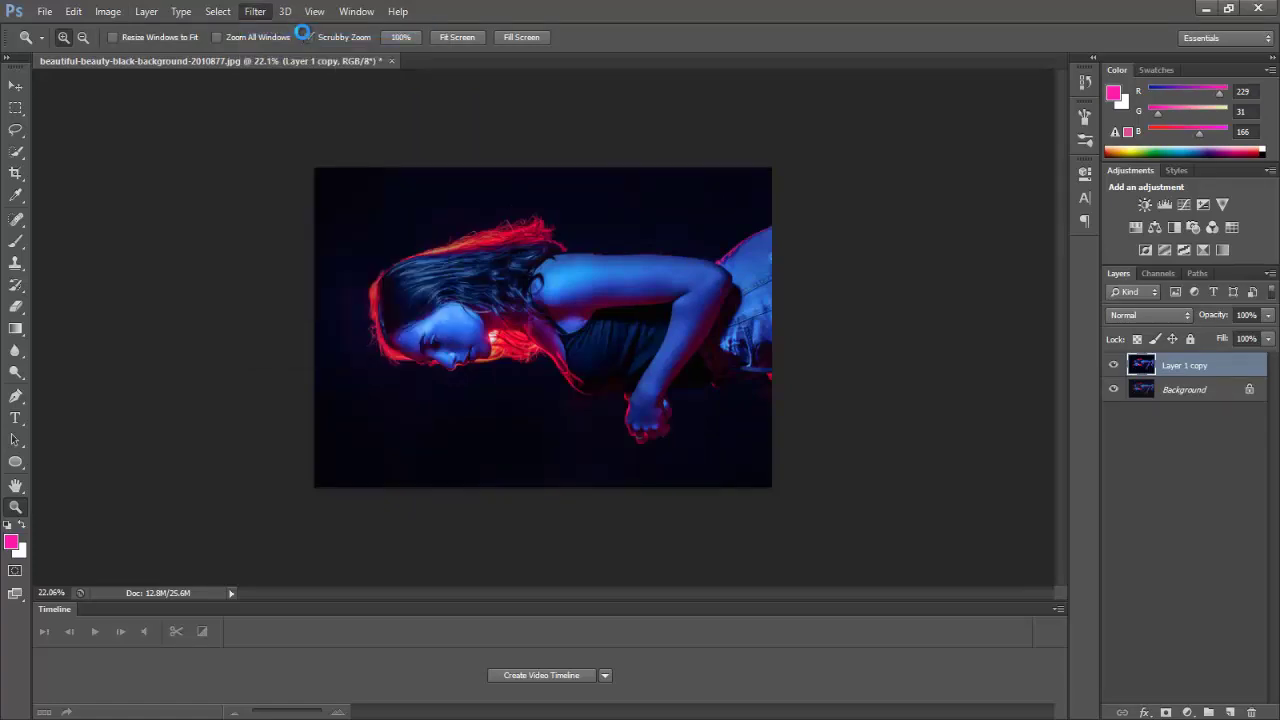
left_click(307, 36)
left_click(108, 11)
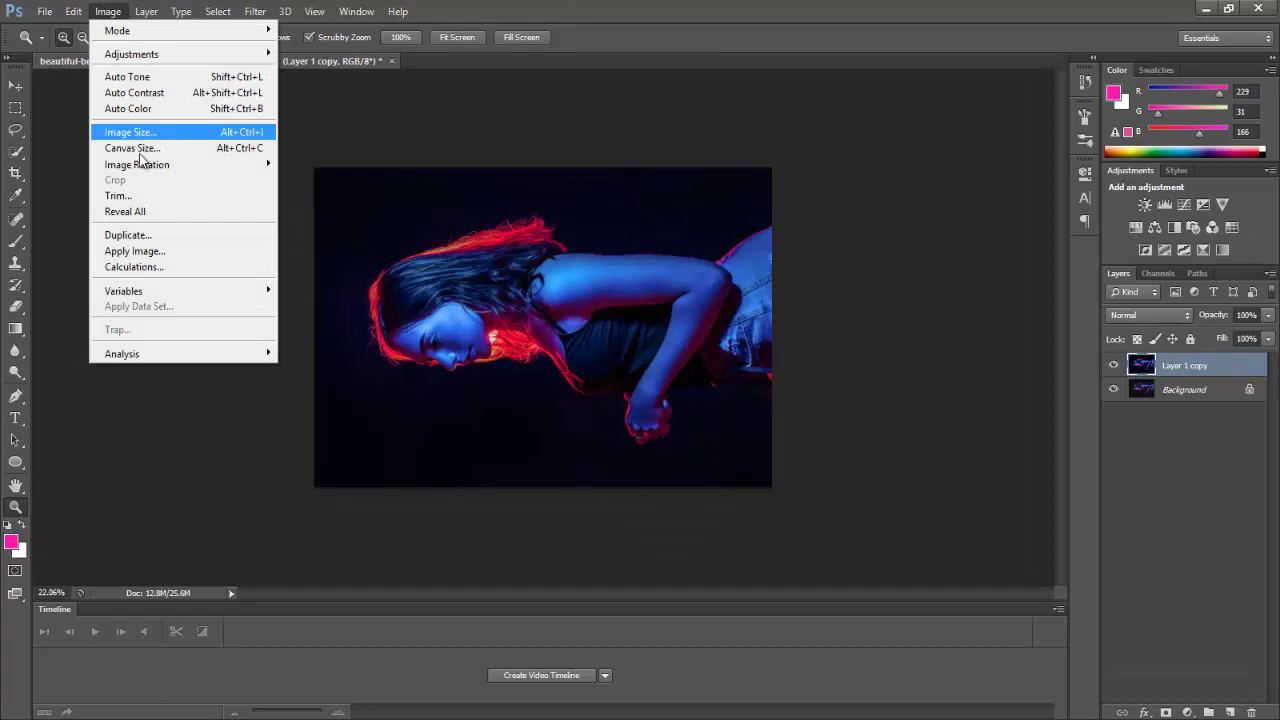
mouse_move(137, 164)
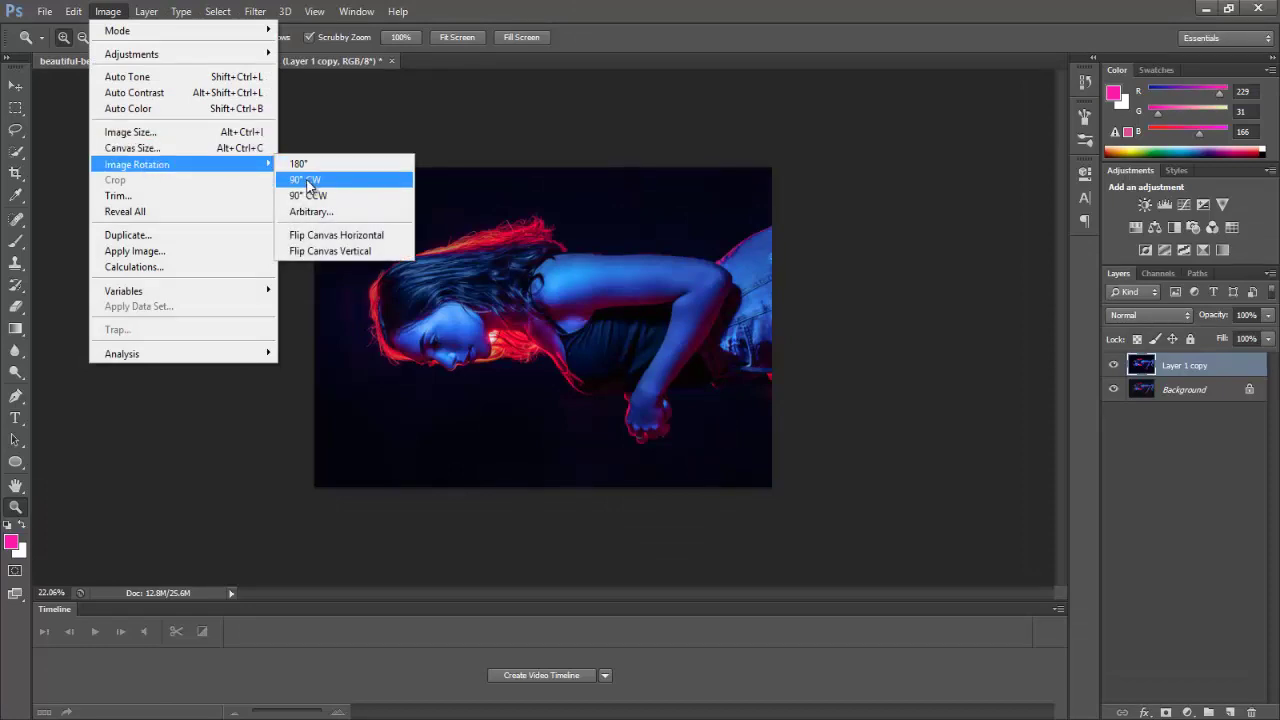
left_click(306, 180)
left_click(255, 11)
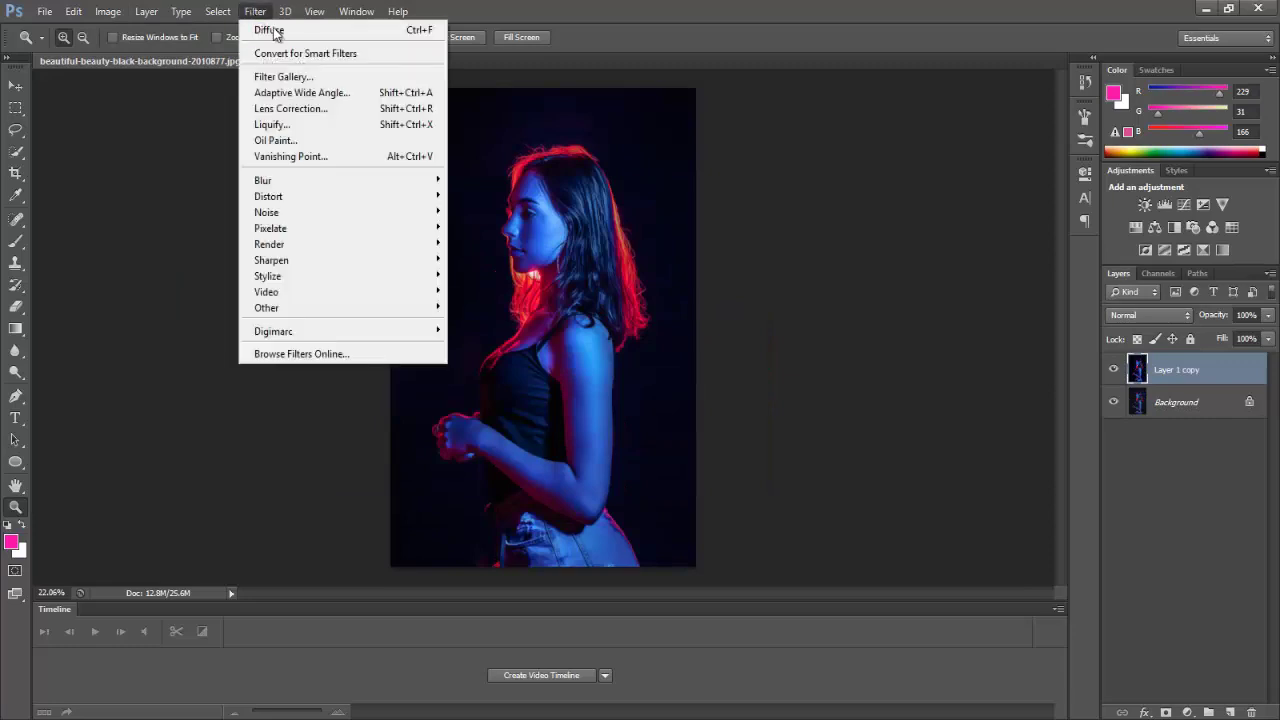
left_click(287, 30)
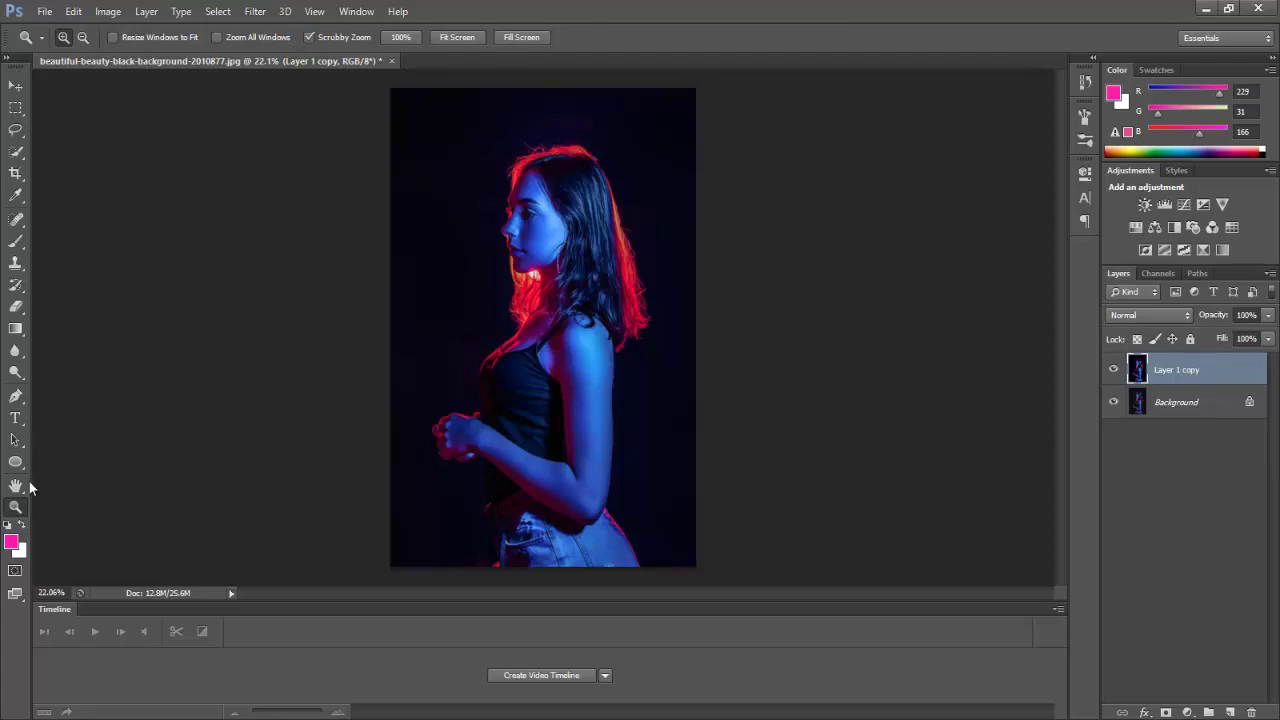
Zoom into the face and apply Reduce Noise at Strength 10 with all other settings 0
mouse_move(553, 220)
left_mouse_down()
mouse_move(629, 225)
mouse_move(537, 211)
left_mouse_up()
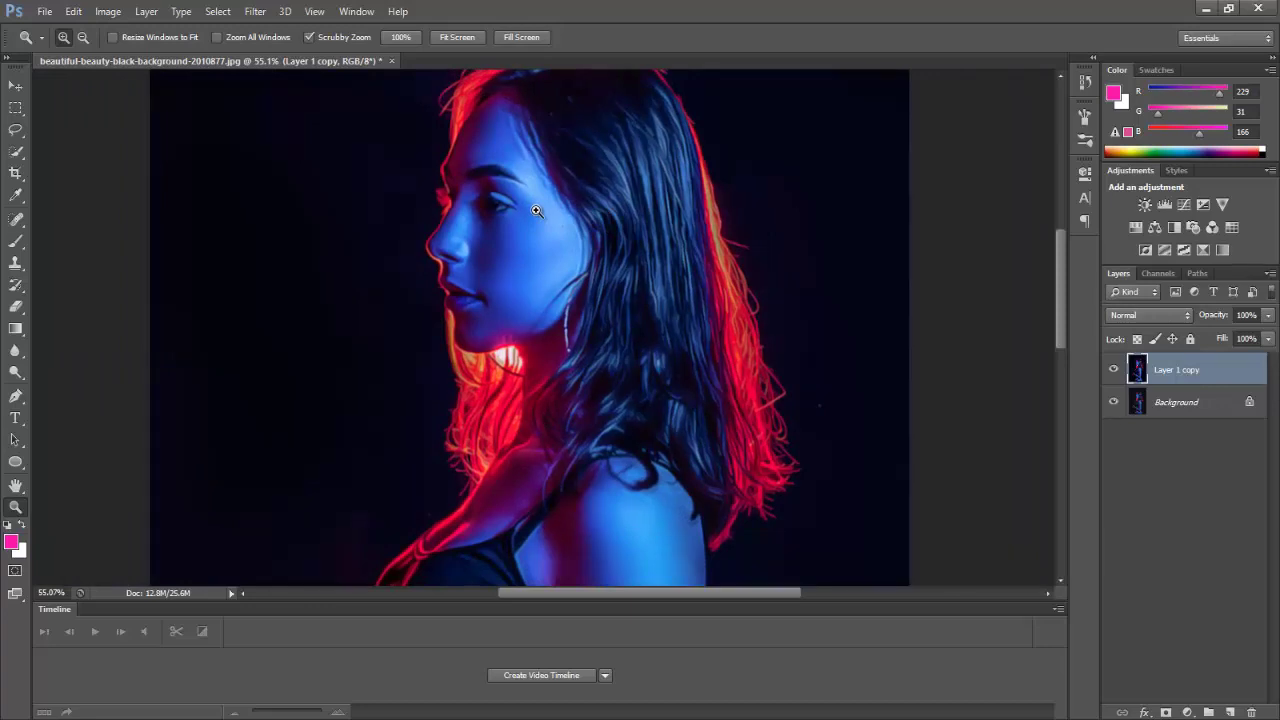
left_click(257, 12)
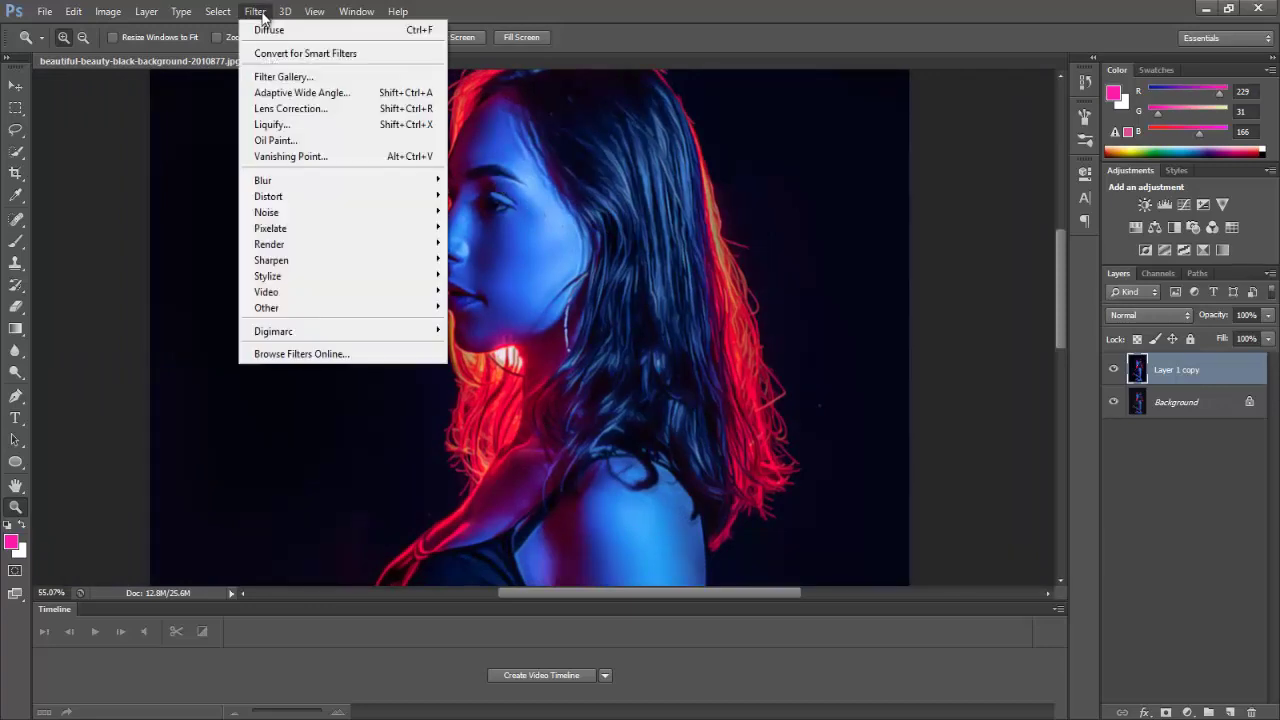
mouse_move(266, 212)
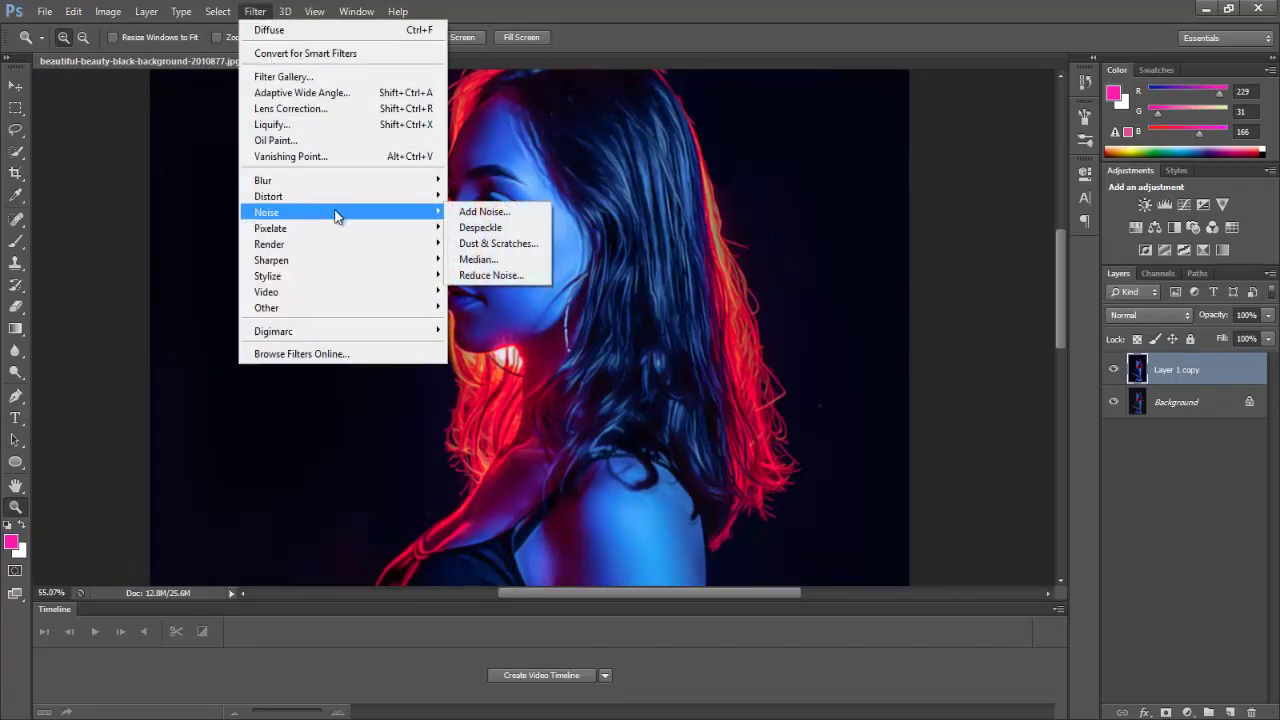
left_click(500, 275)
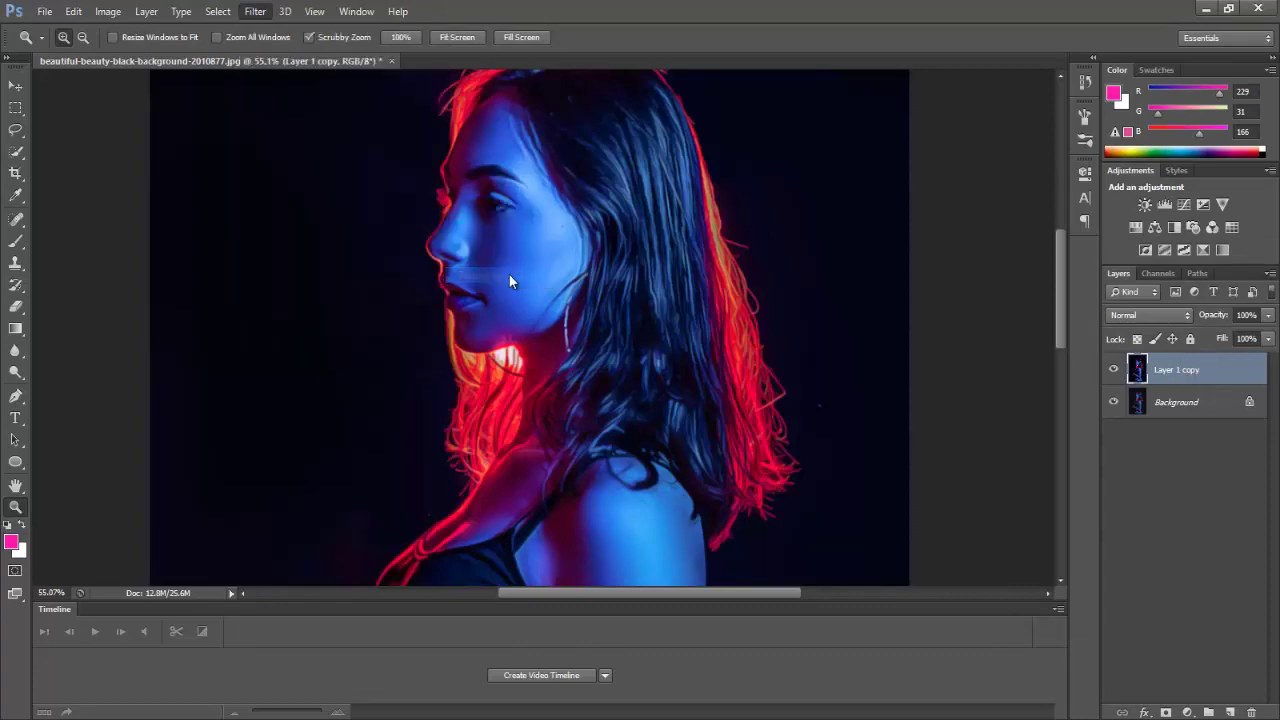
left_click_drag(506, 266, 557, 300)
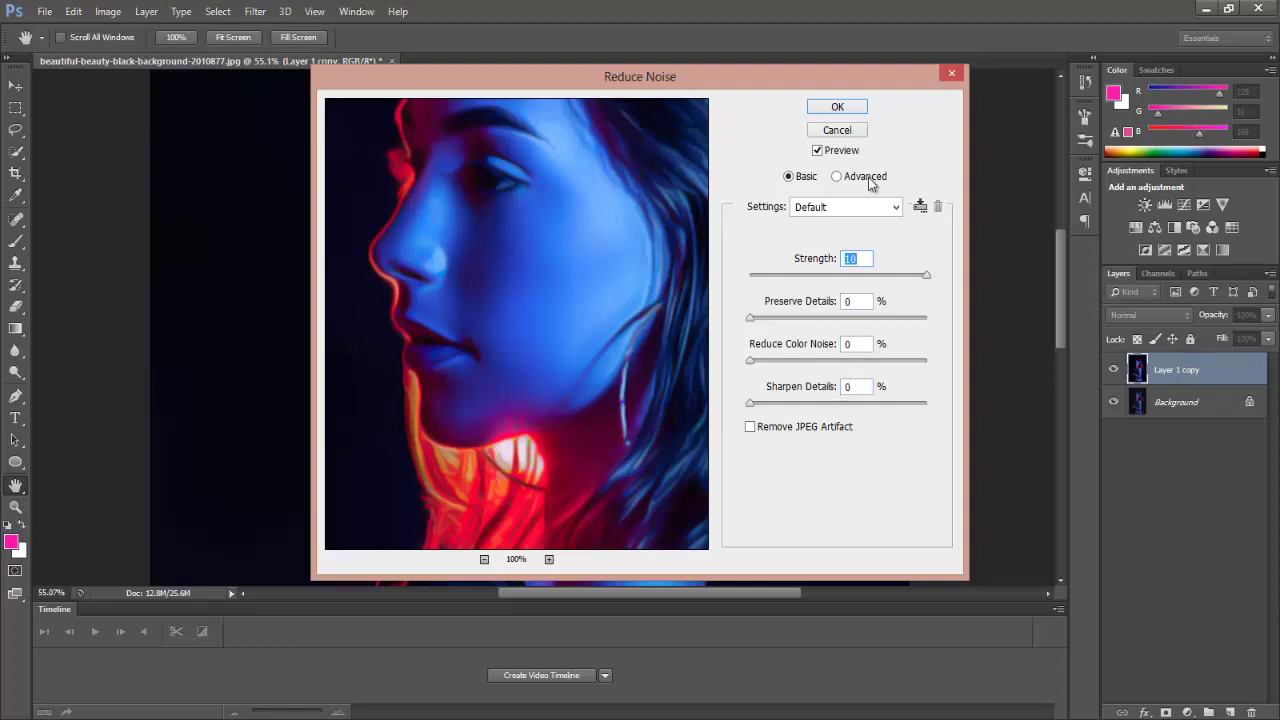
left_click(839, 107)
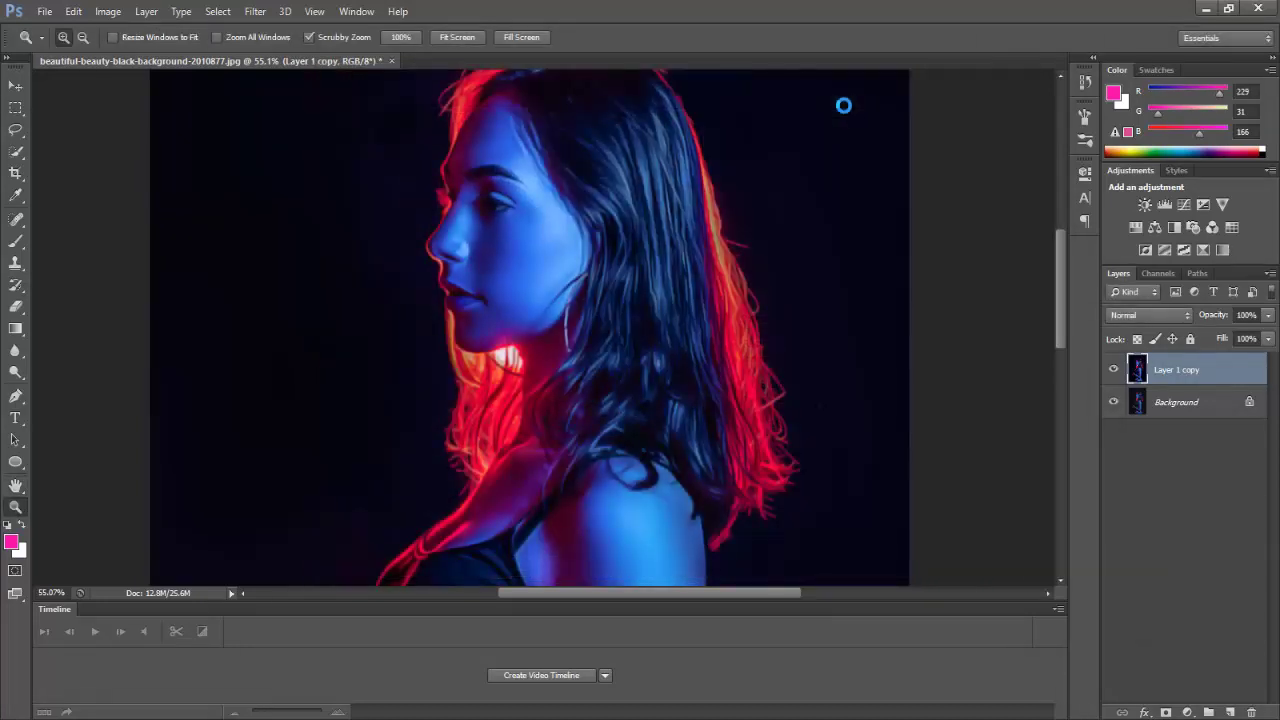
Apply Unsharp Mask to Layer 1 copy with Amount 130%, Radius 3 pixels, Threshold 0
left_click(254, 12)
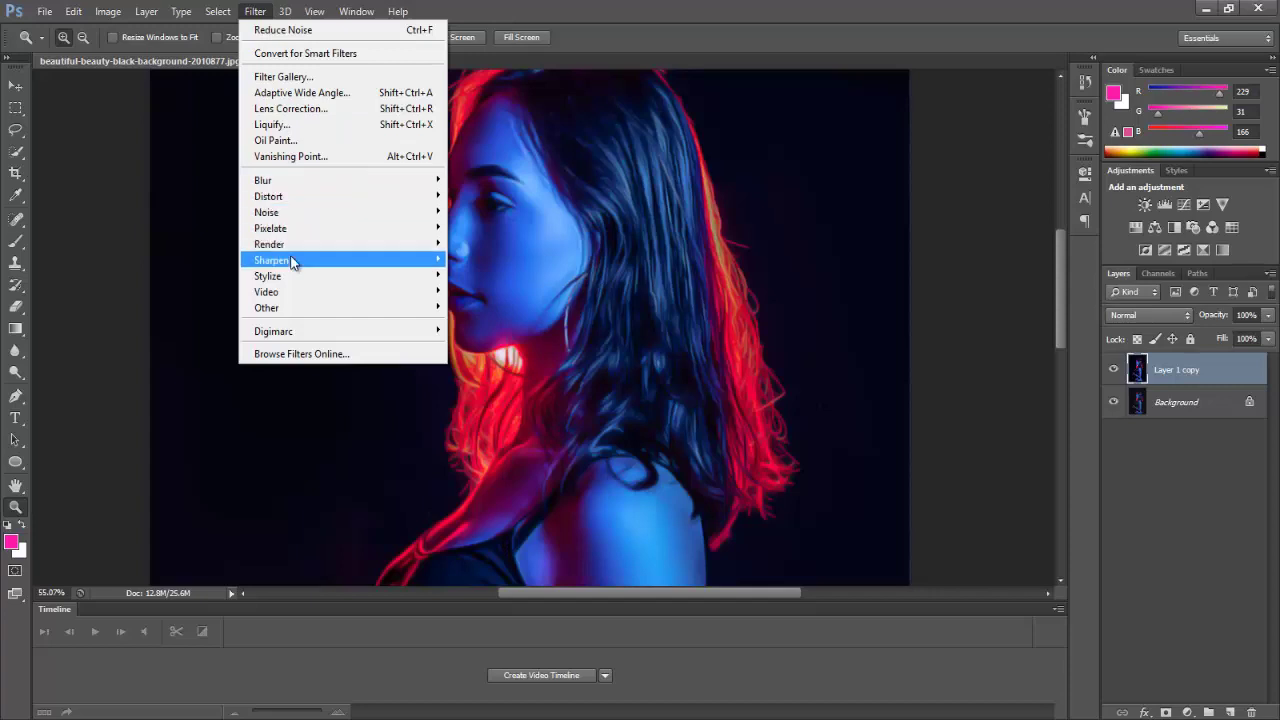
mouse_move(290, 260)
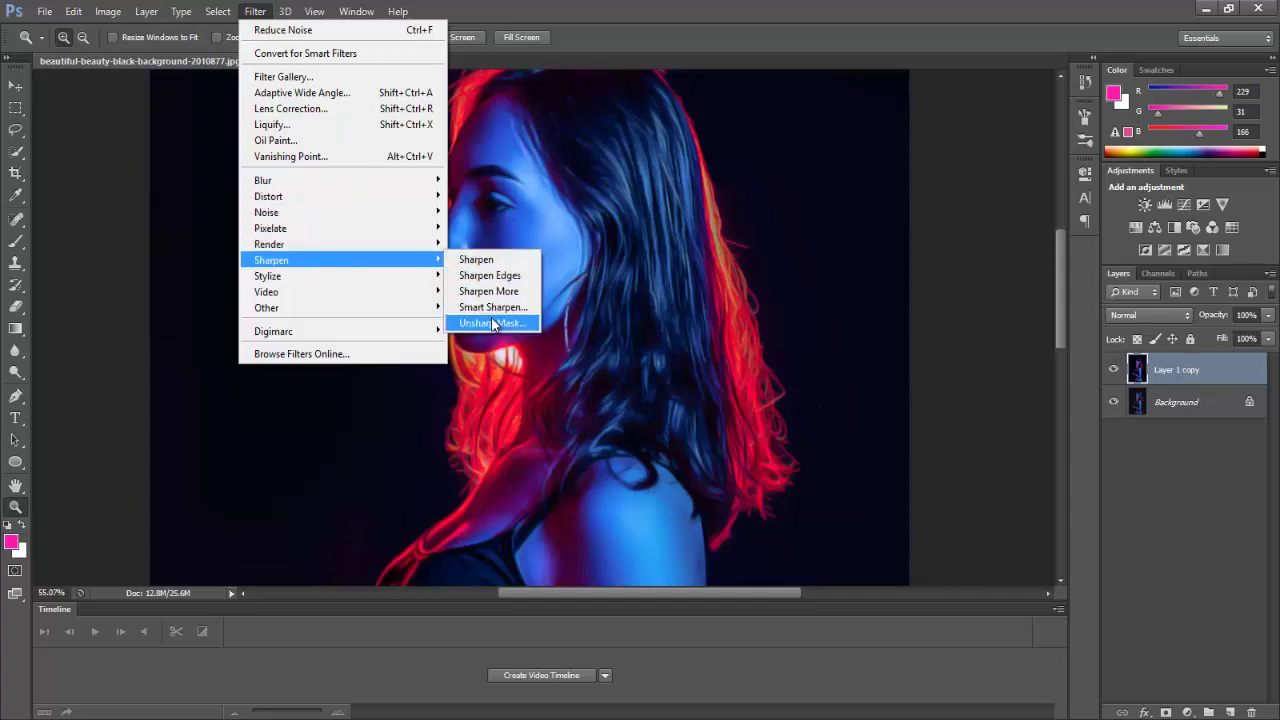
left_click(492, 322)
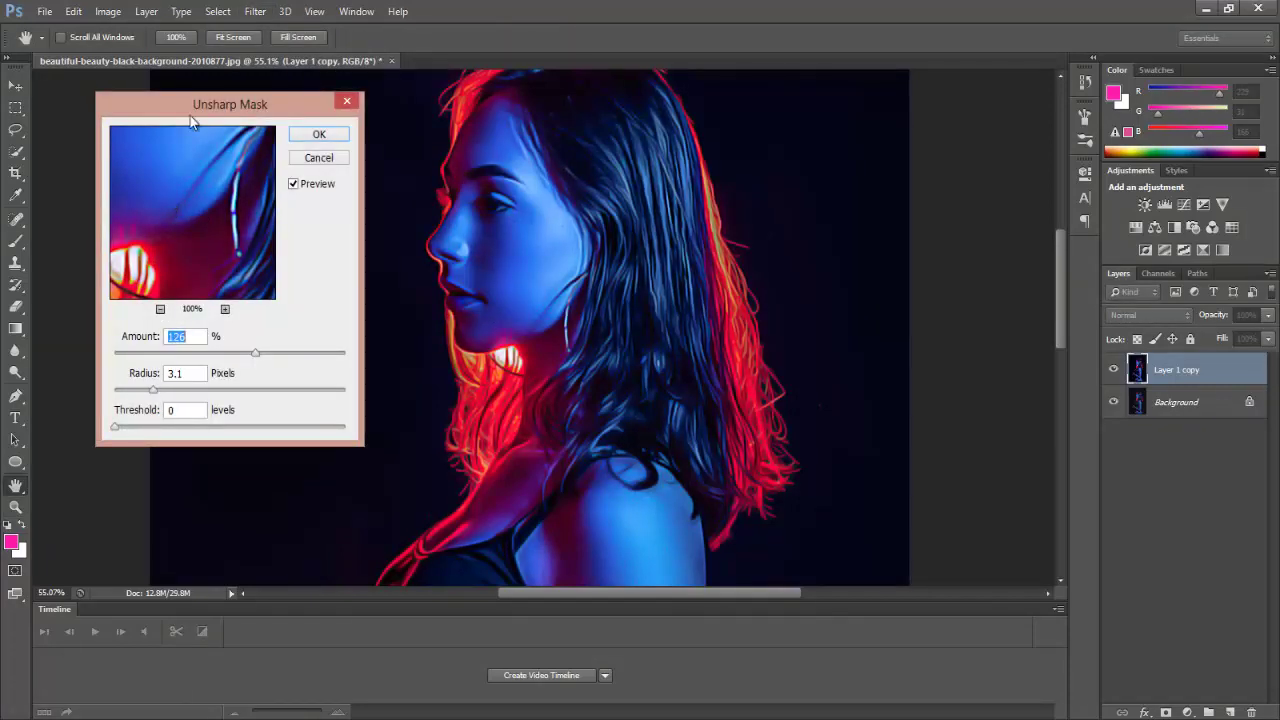
left_click_drag(194, 105, 324, 115)
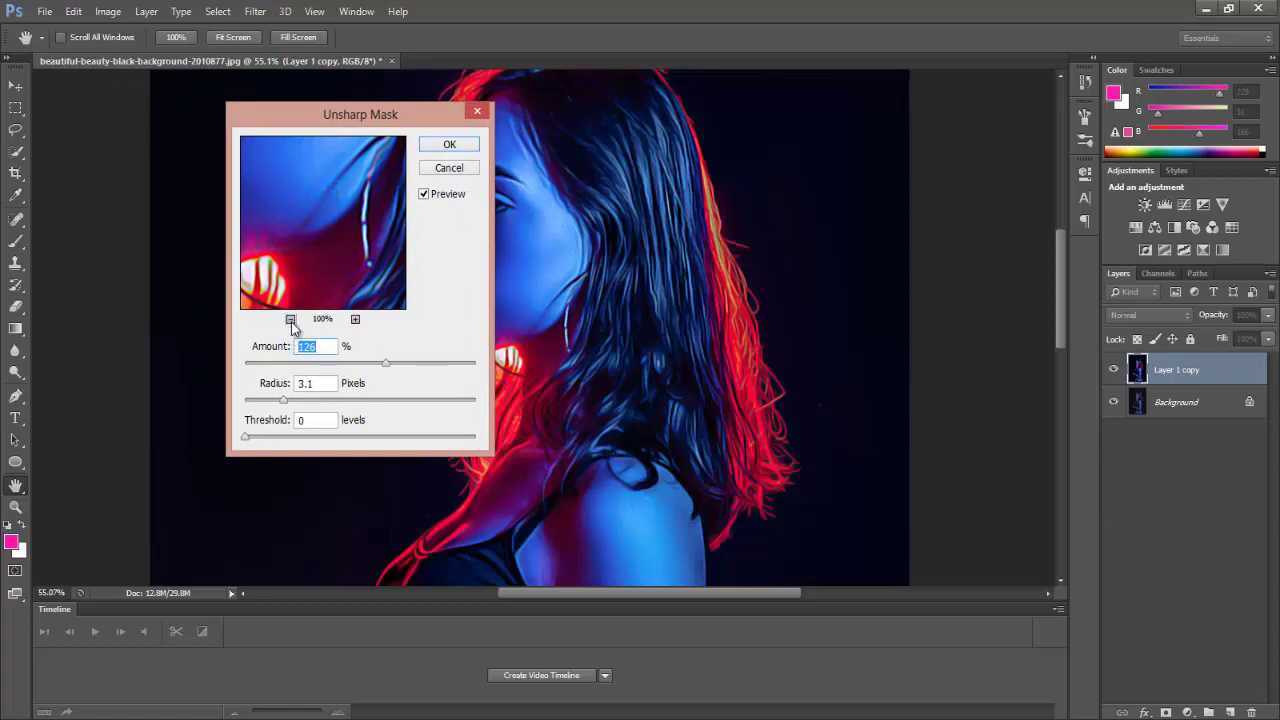
left_click(290, 319)
left_click(290, 319)
left_click(290, 319)
left_click(290, 319)
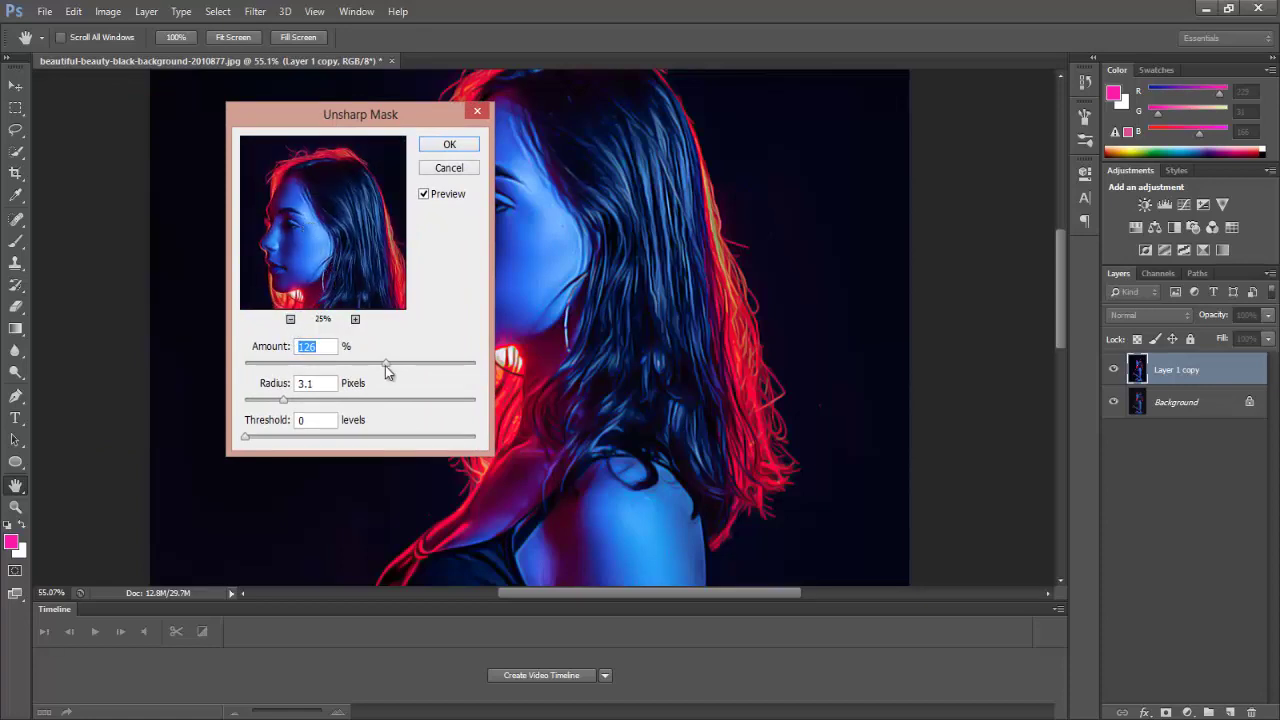
left_click_drag(385, 364, 390, 366)
left_click_drag(390, 368, 388, 363)
type("1")
type("3")
key("Tab")
type("3")
left_click(449, 146)
key("z")
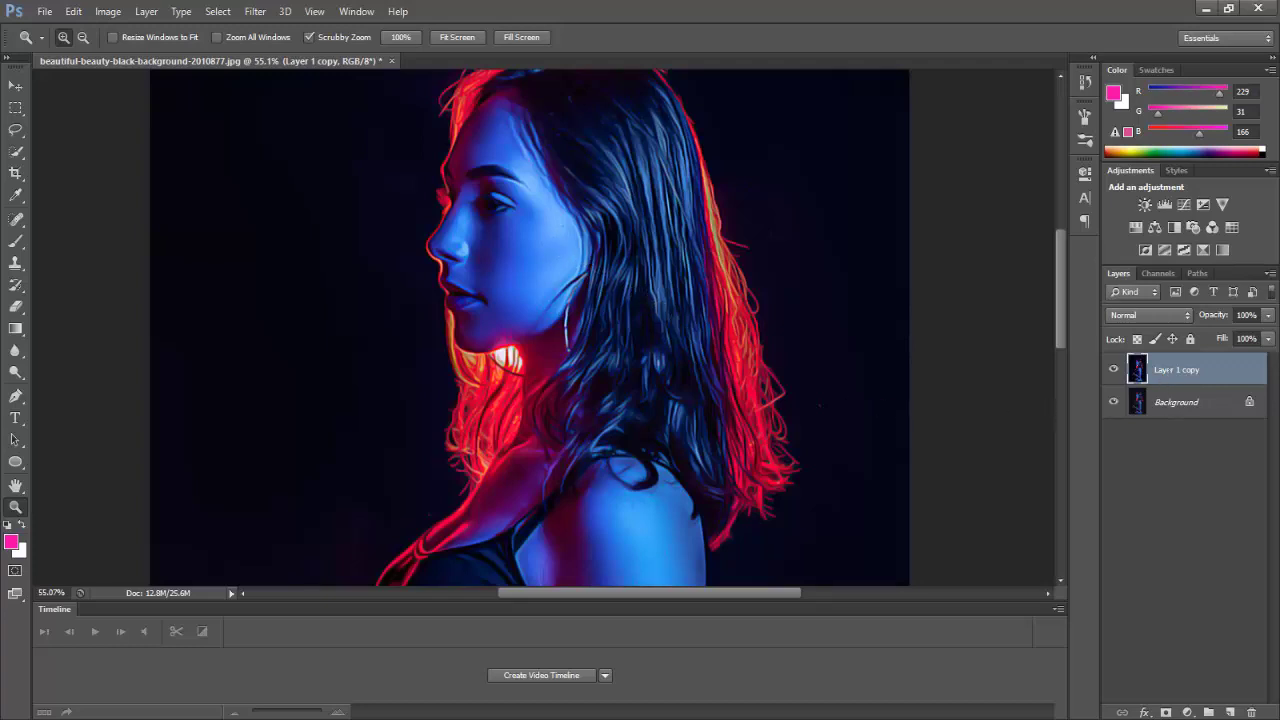
Rename Layer 1 copy to 'Oil Paint' and duplicate it as 'Oil Paint copy'
double_click(1177, 369)
type("Oil Paint")
key("Return")
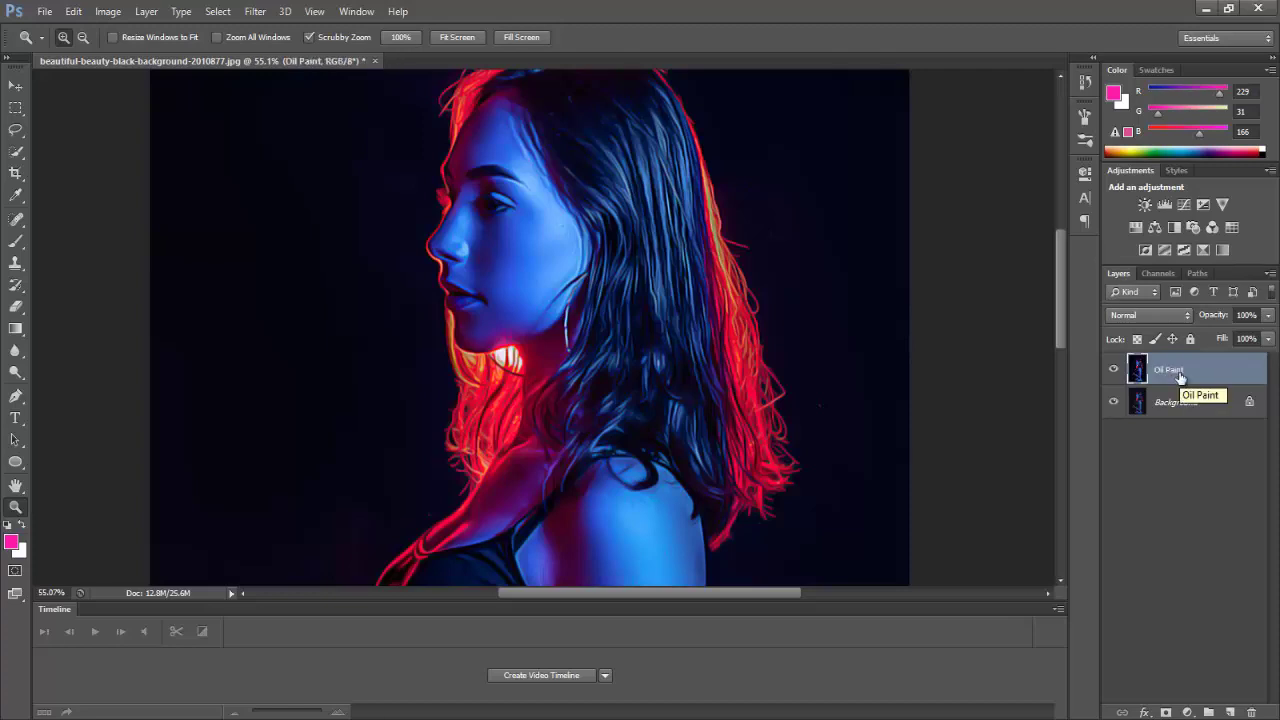
key("ctrl+j")
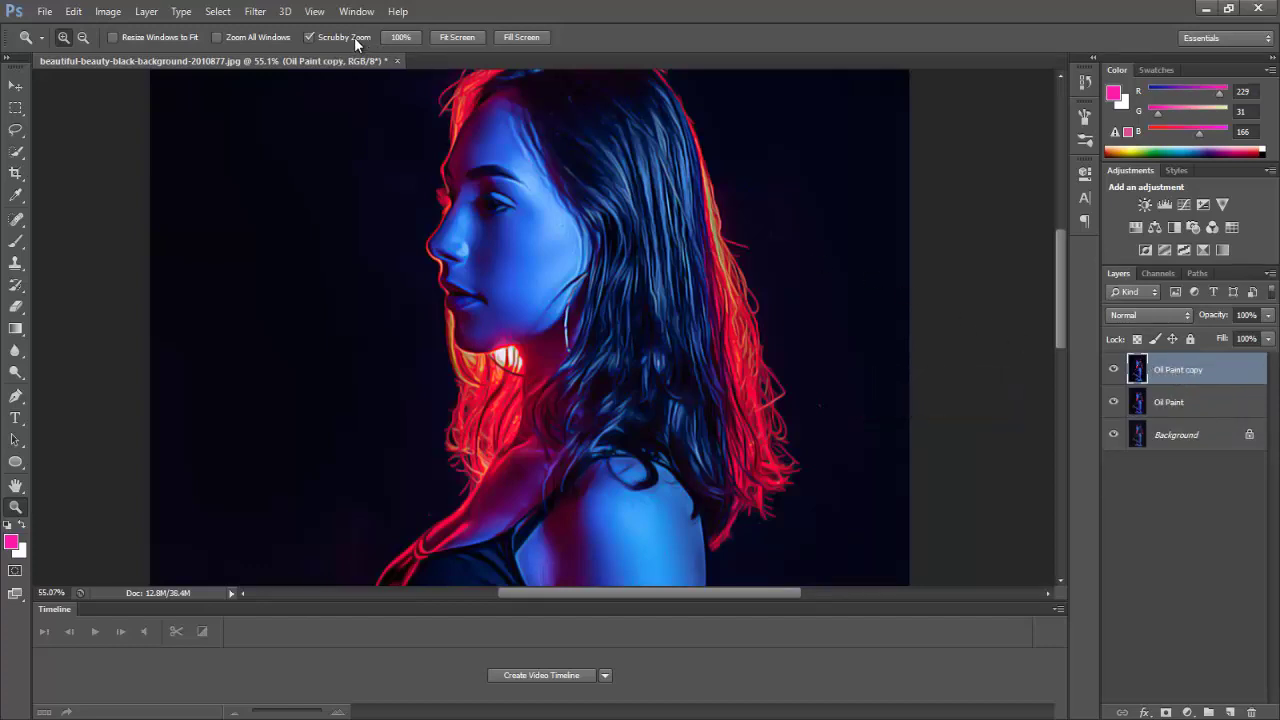
Apply a 2-pixel High Pass to Oil Paint copy and set its blend mode to Overlay
left_click(255, 11)
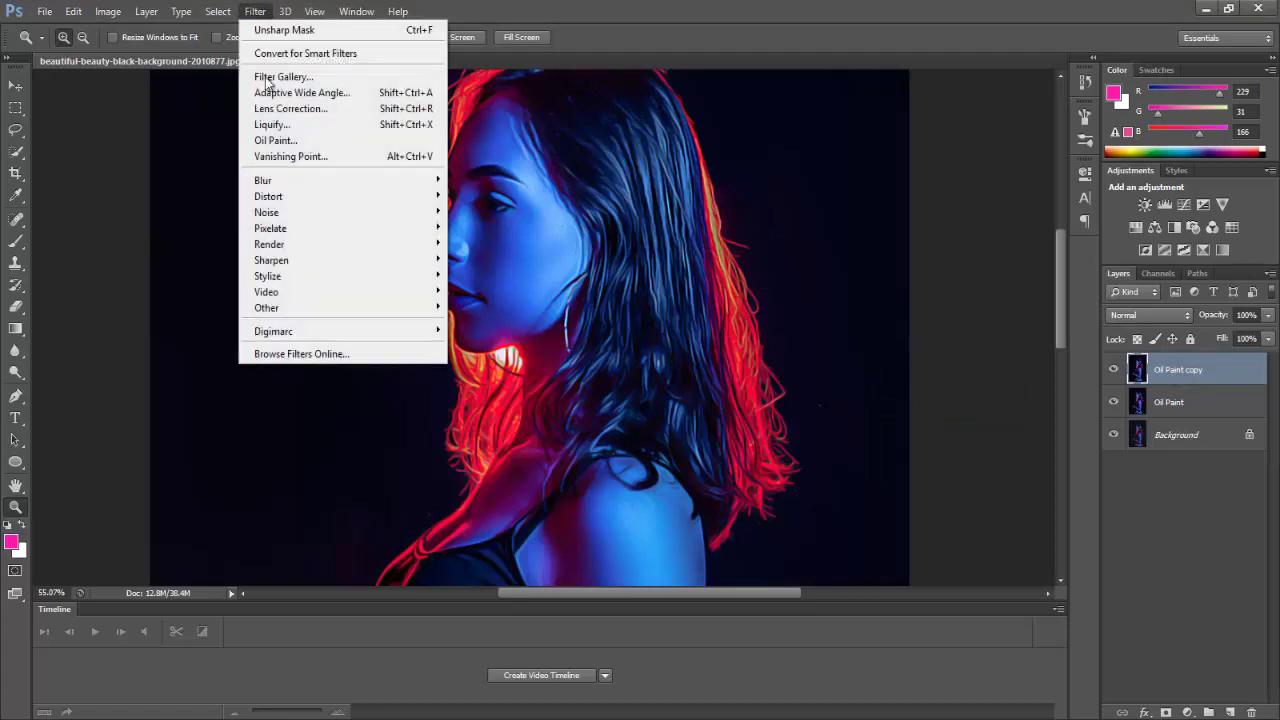
mouse_move(267, 308)
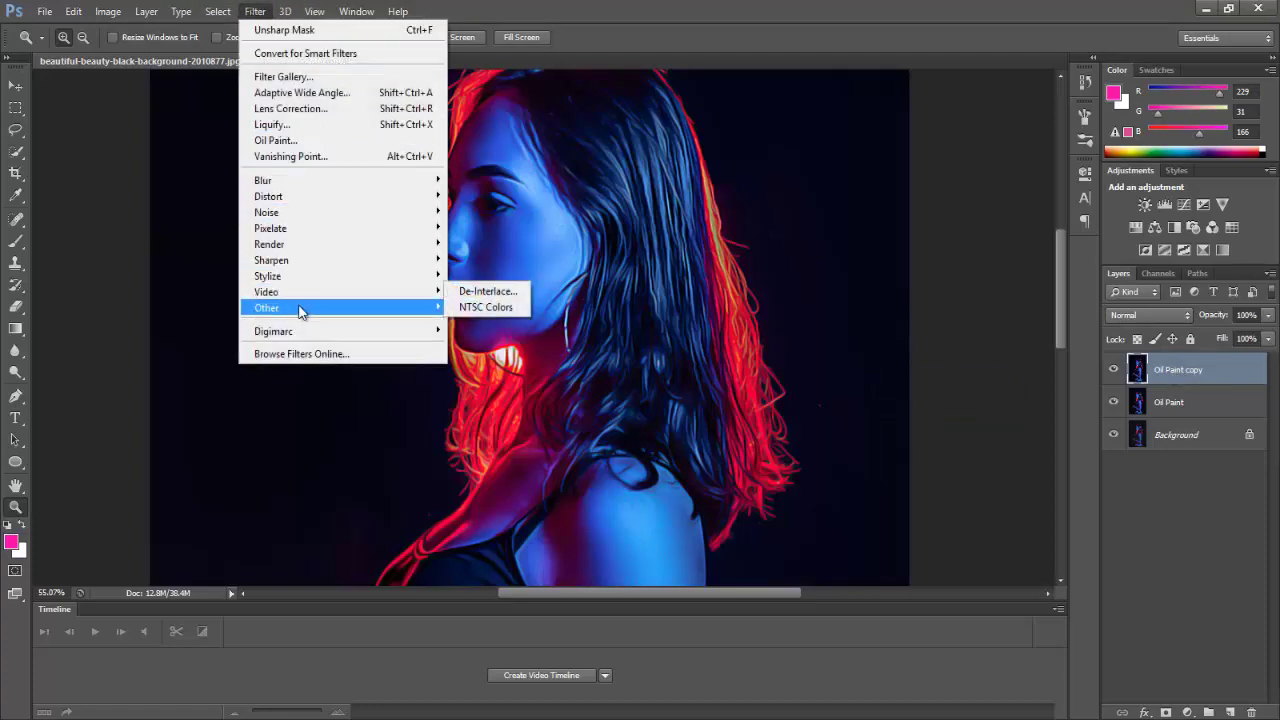
left_click(478, 323)
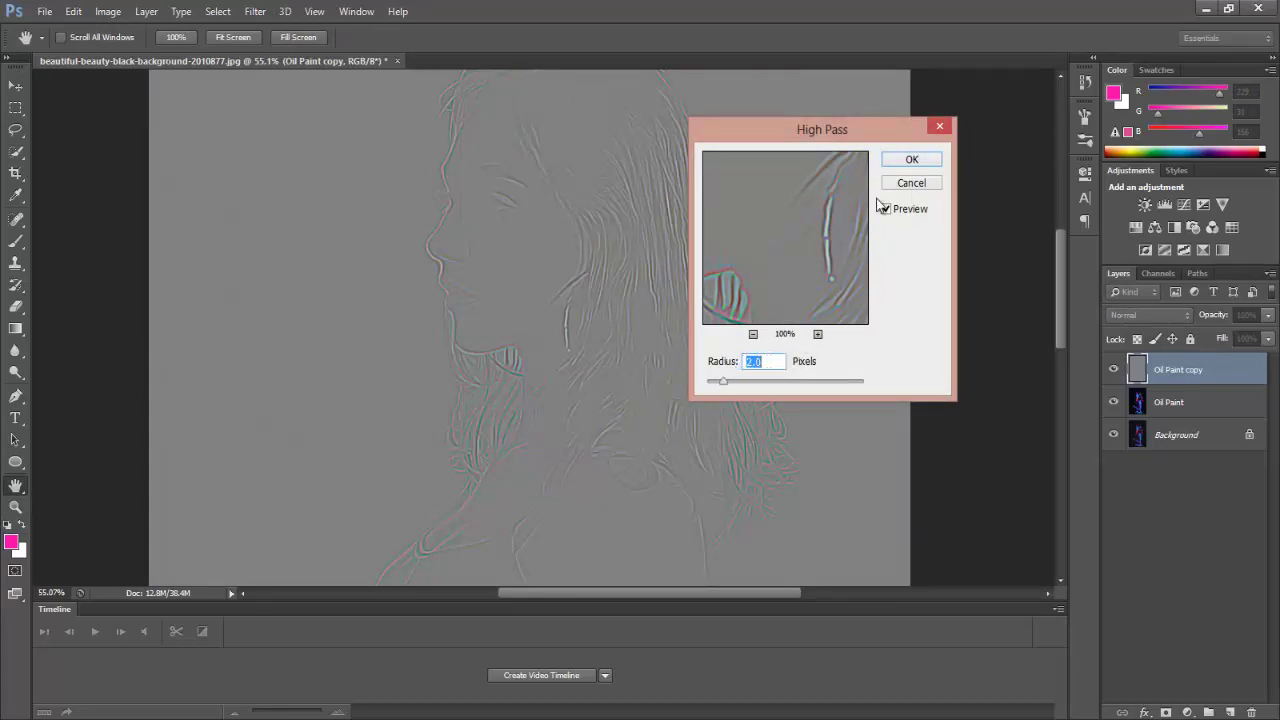
left_click(908, 161)
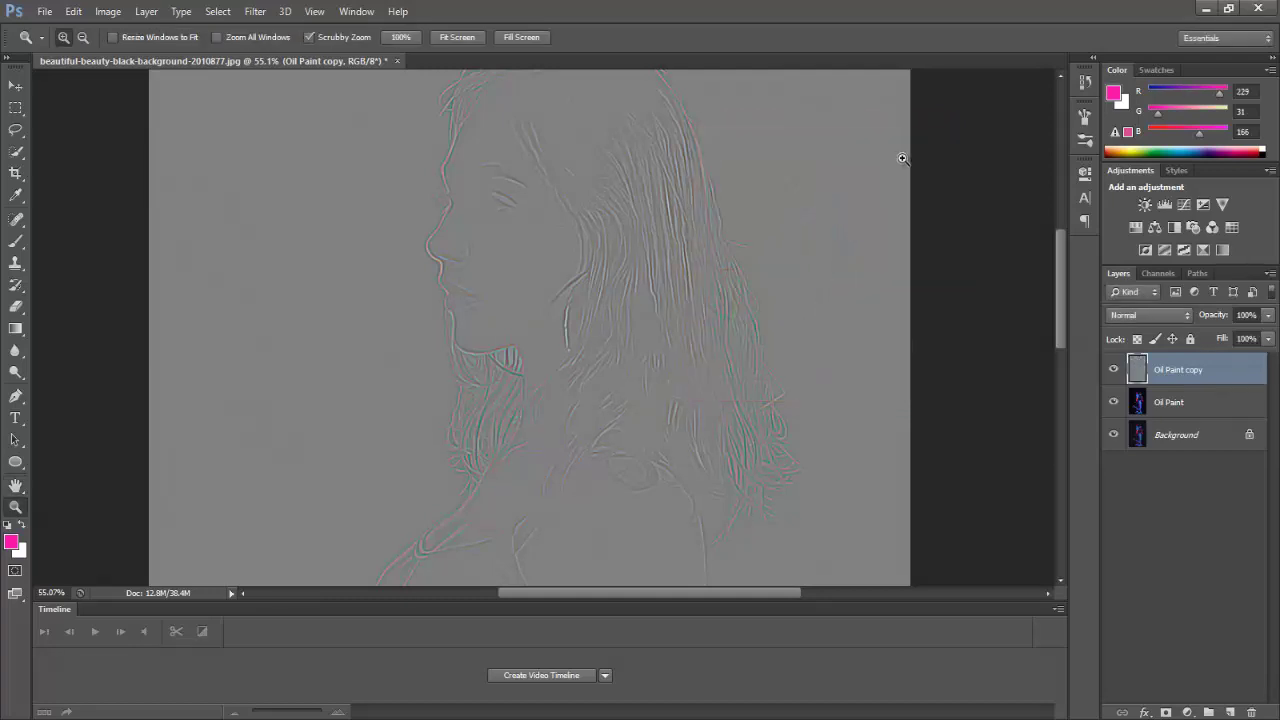
left_click(1160, 318)
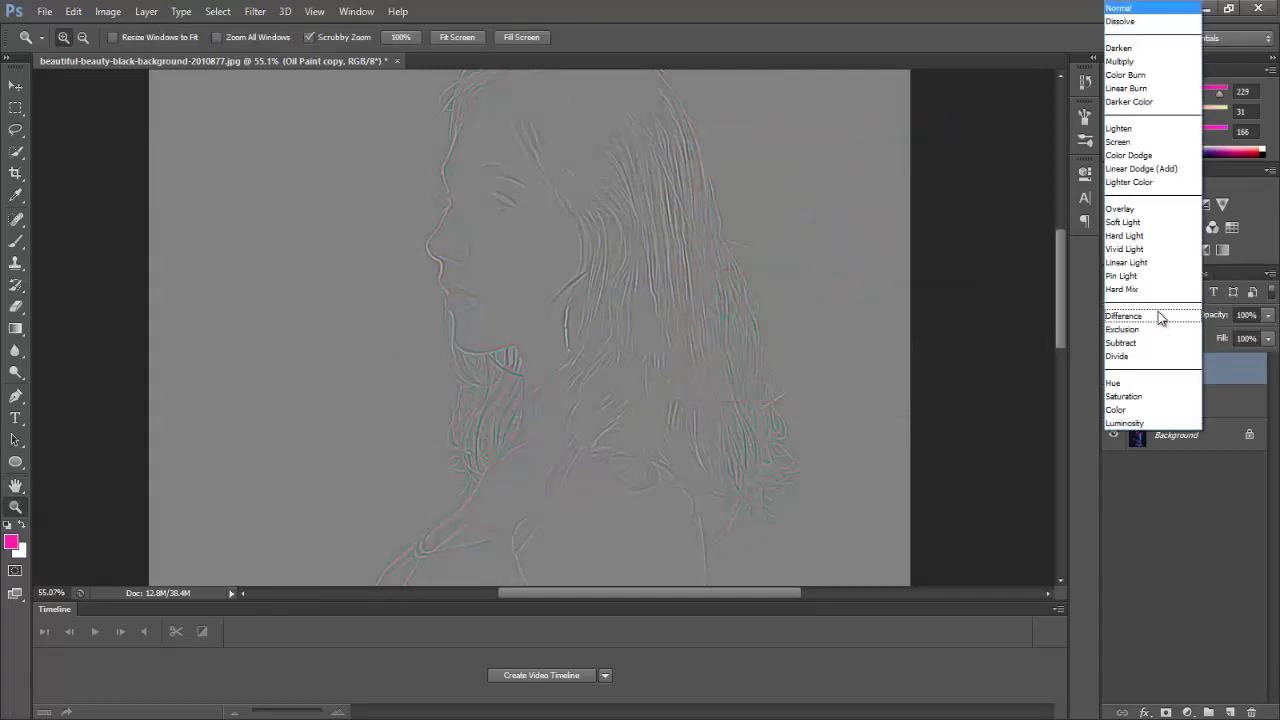
left_click(1153, 208)
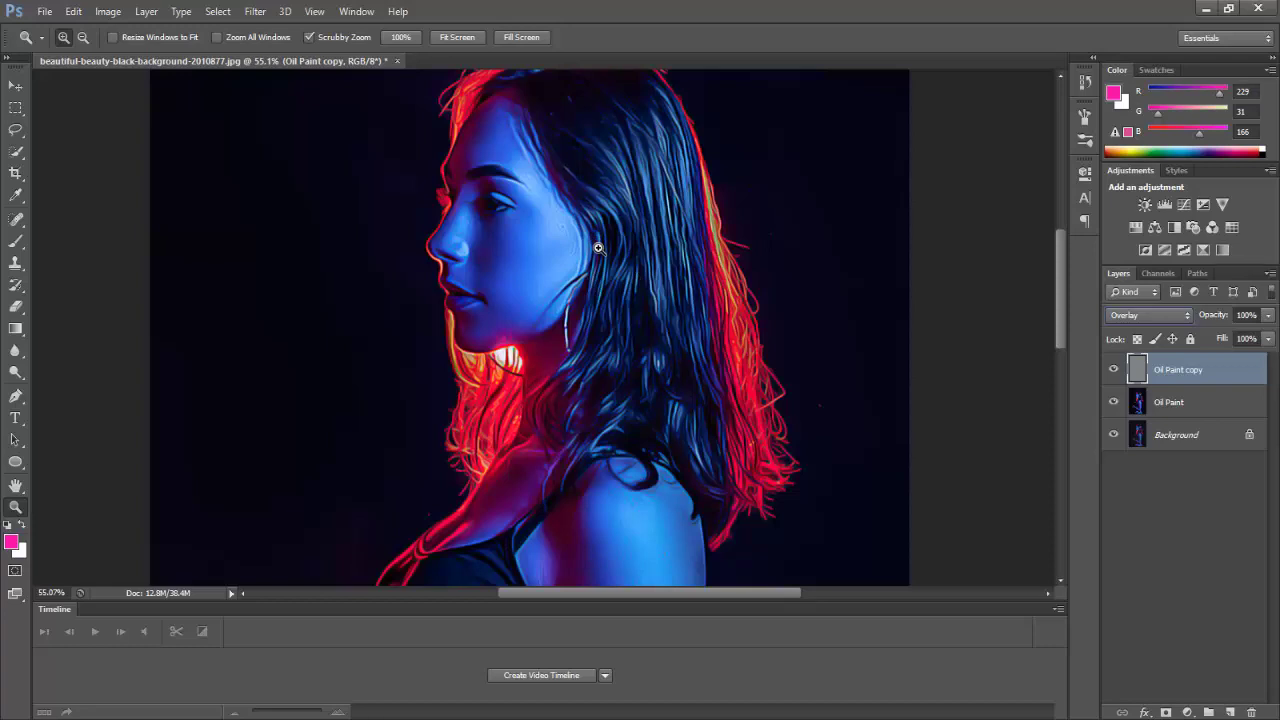
Stamp all visible layers into a new merged layer and apply Auto Tone to it
key("ctrl+alt+shift+e")
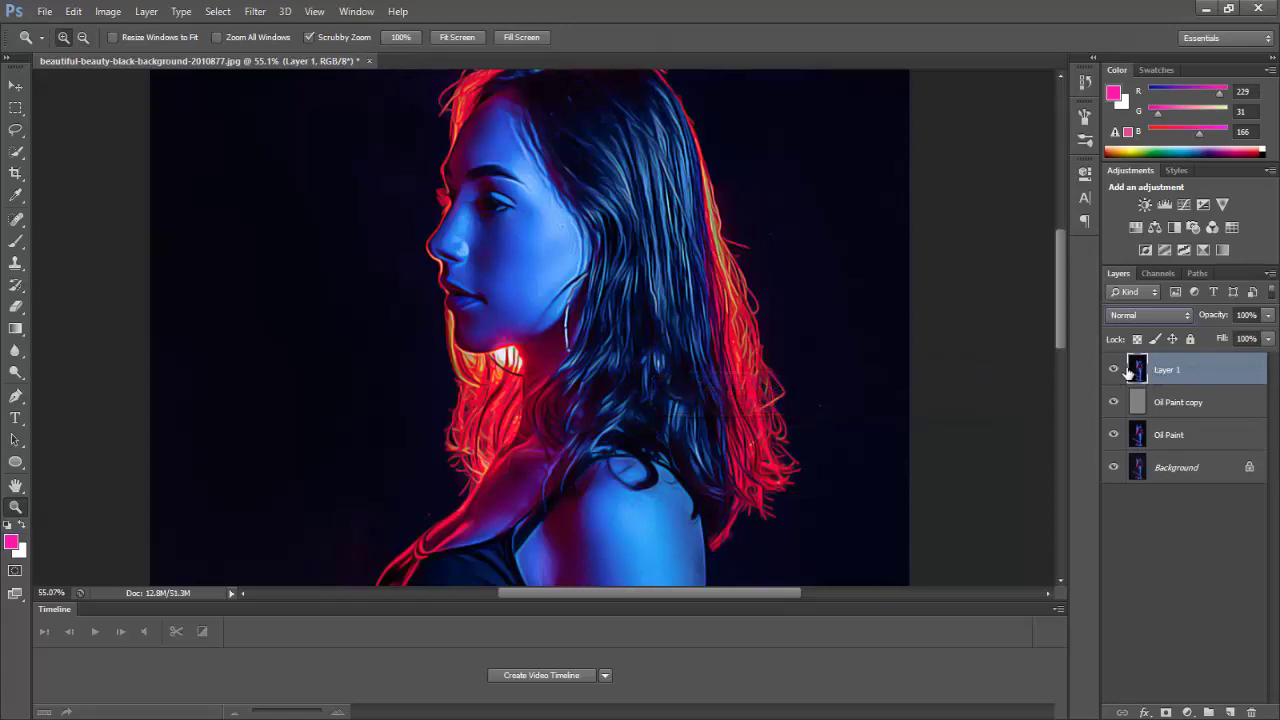
left_click(110, 14)
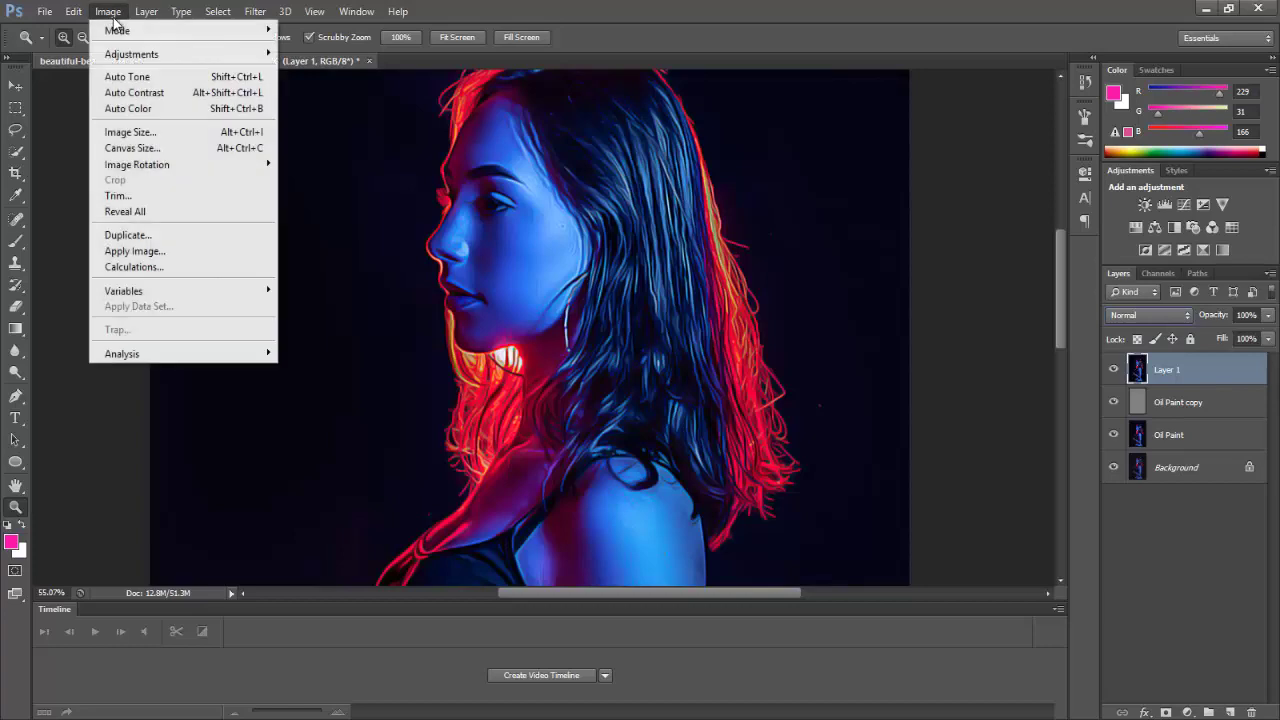
left_click(131, 80)
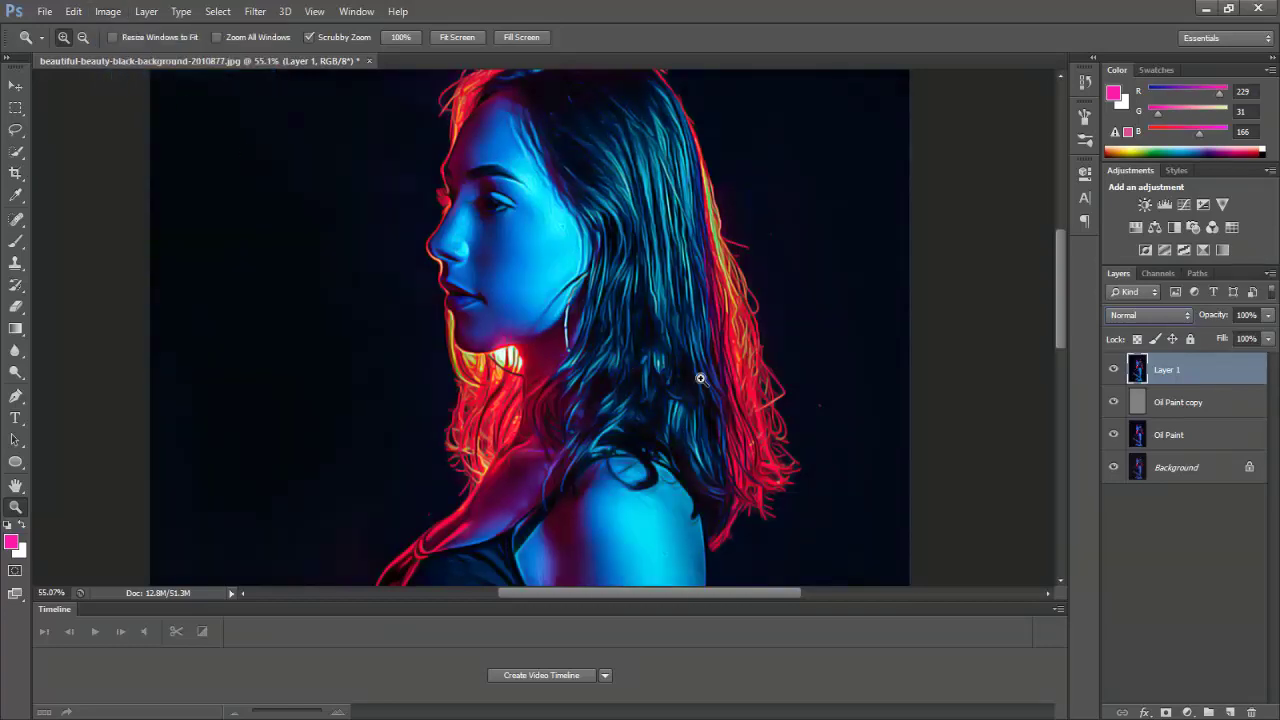
Set the merged layer's opacity to 40% and rename it 'Tone'
left_click_drag(1218, 318, 1175, 318)
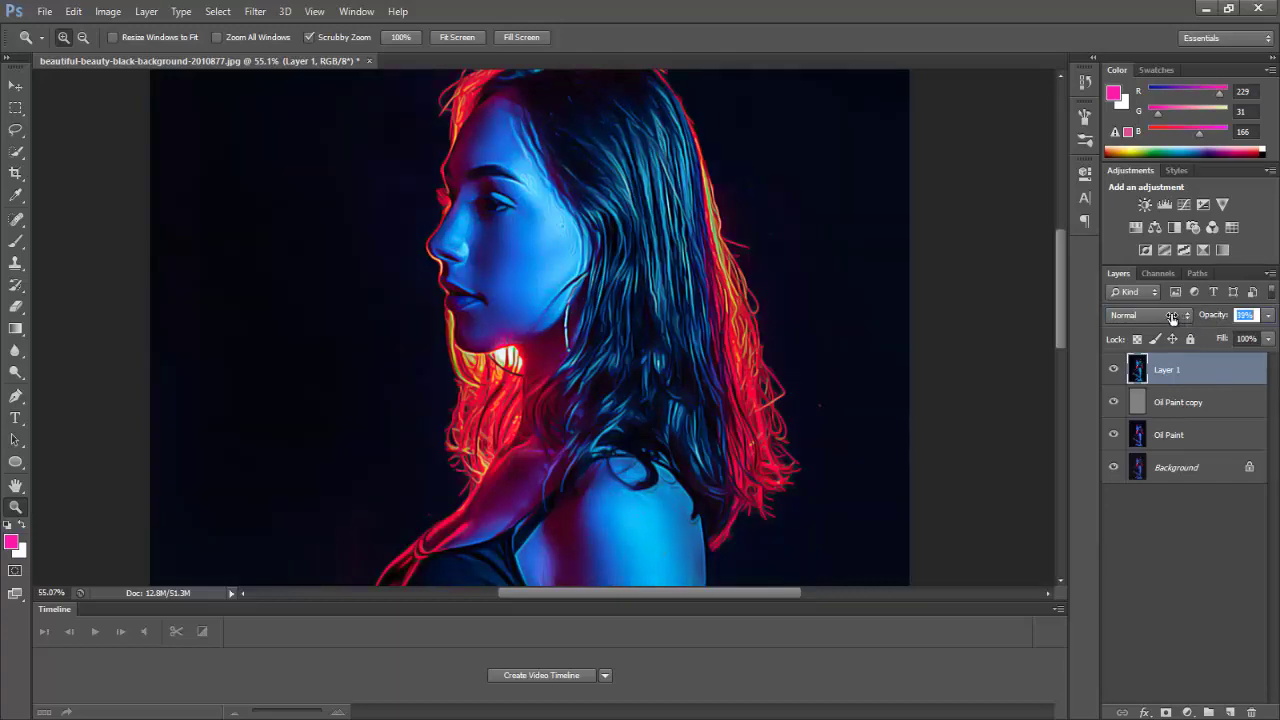
left_click_drag(1173, 318, 1170, 318)
double_click(1182, 371)
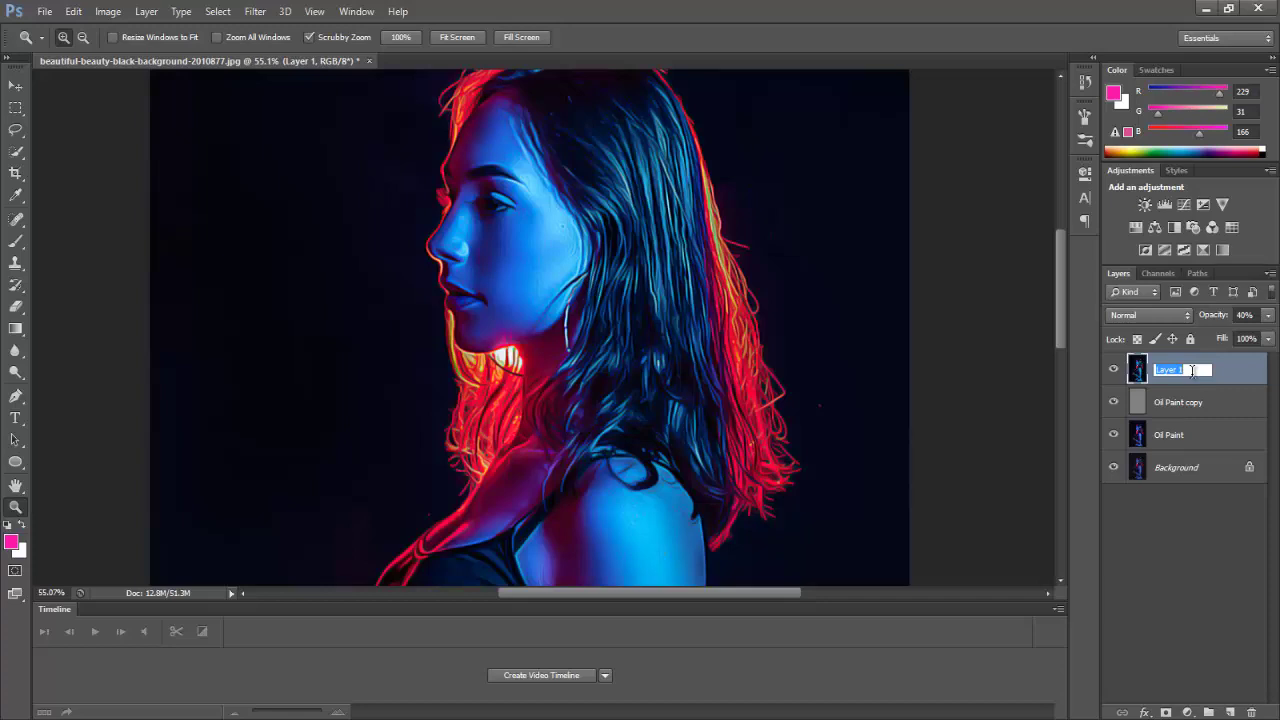
type("Tone")
key("Return")
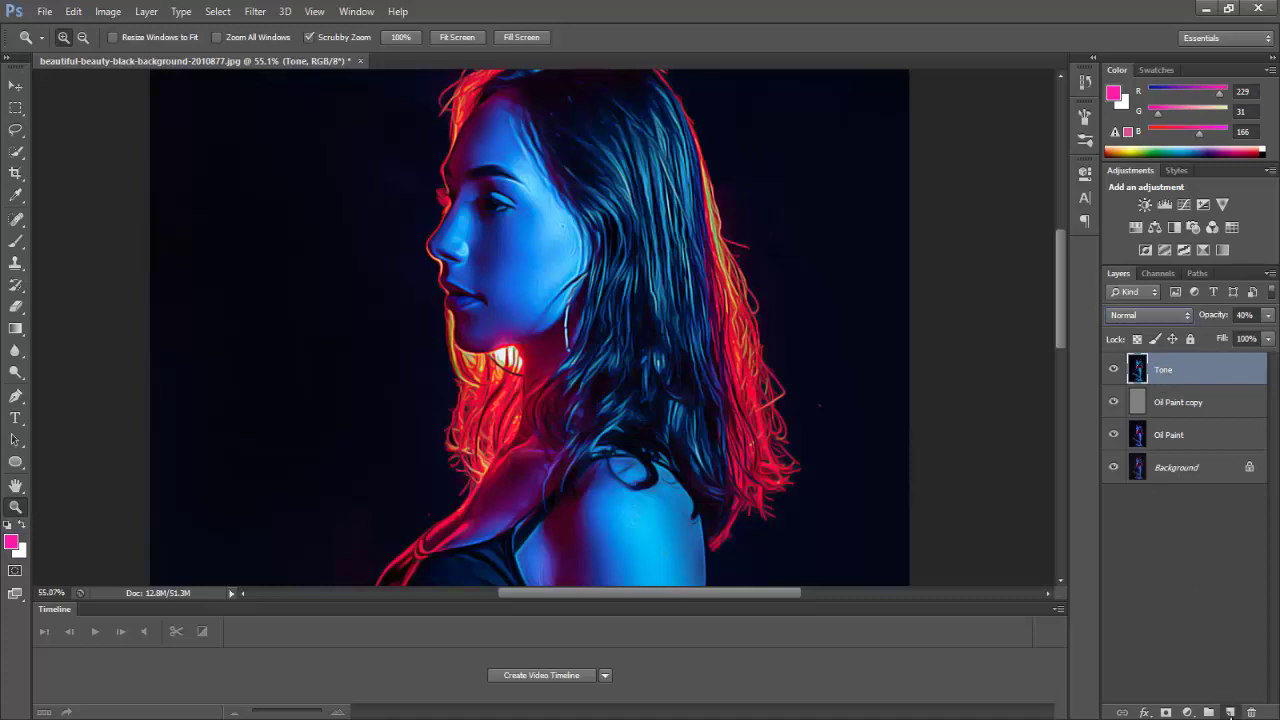
Add a new layer above Tone, fit the image, and select a roughly 3500 px brush
left_click(1230, 712)
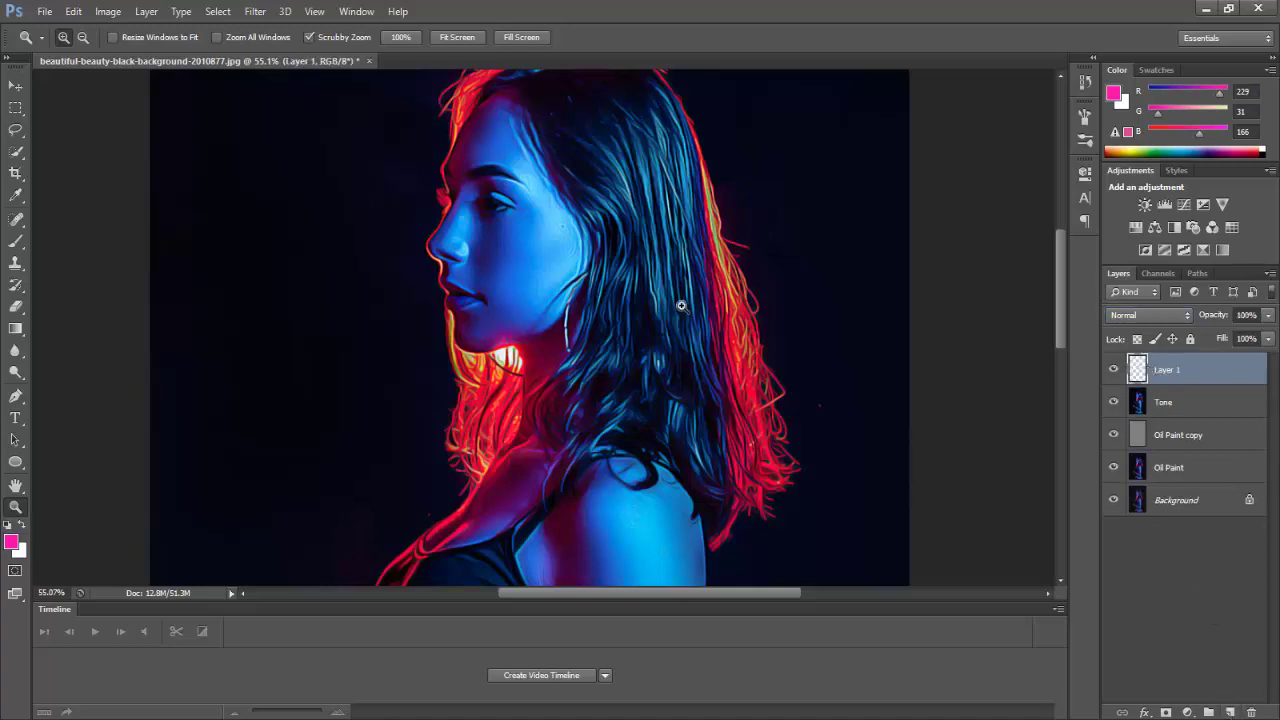
key("ctrl+0")
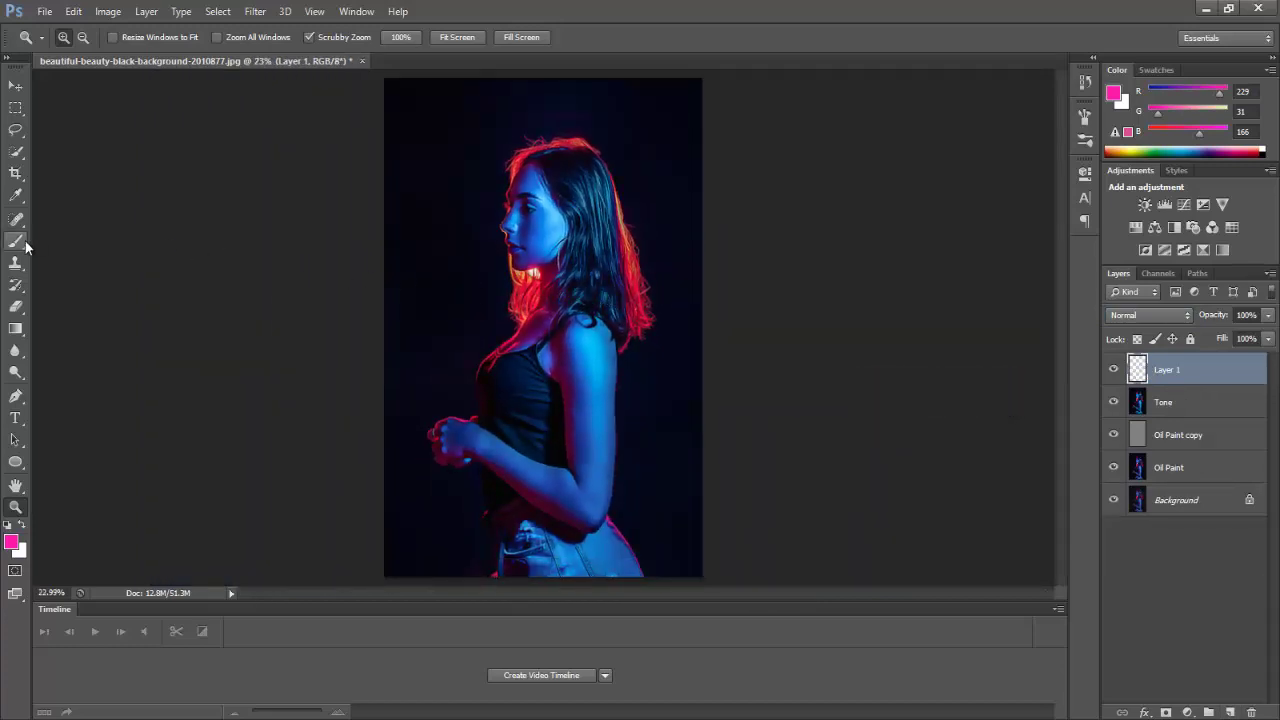
left_click(22, 243)
key("bracketleft")
key("bracketleft")
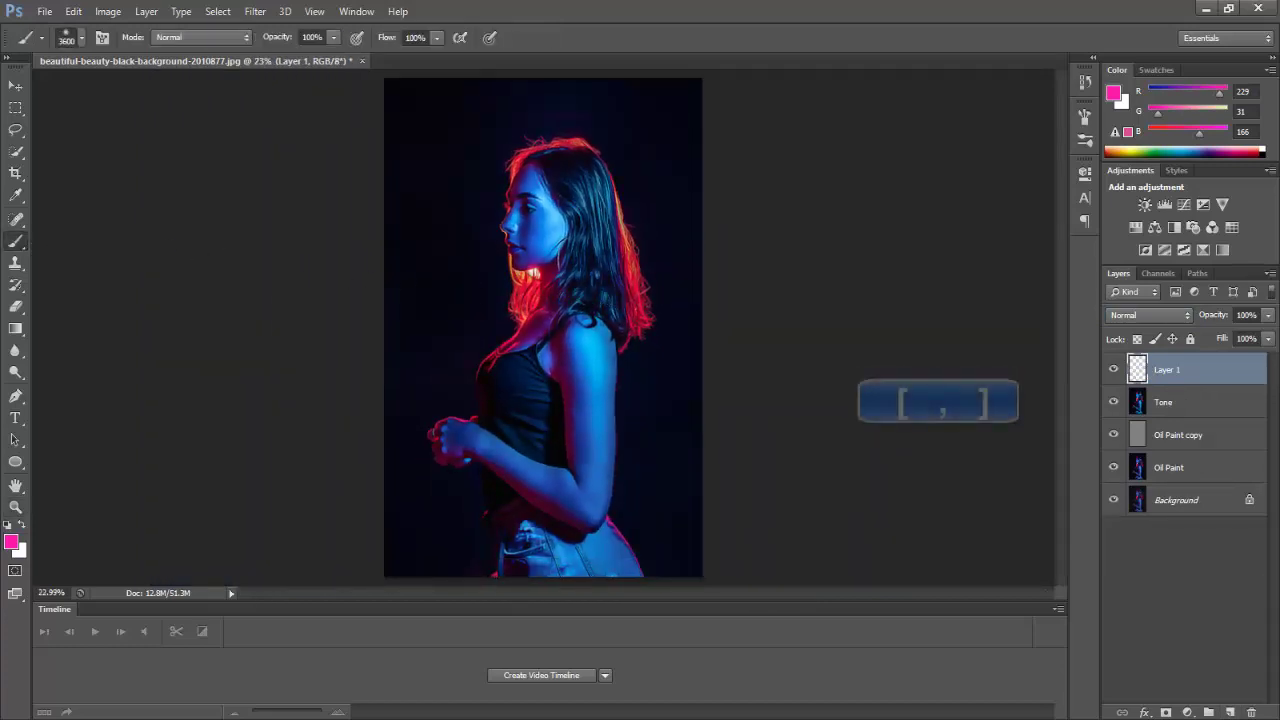
key("bracketright")
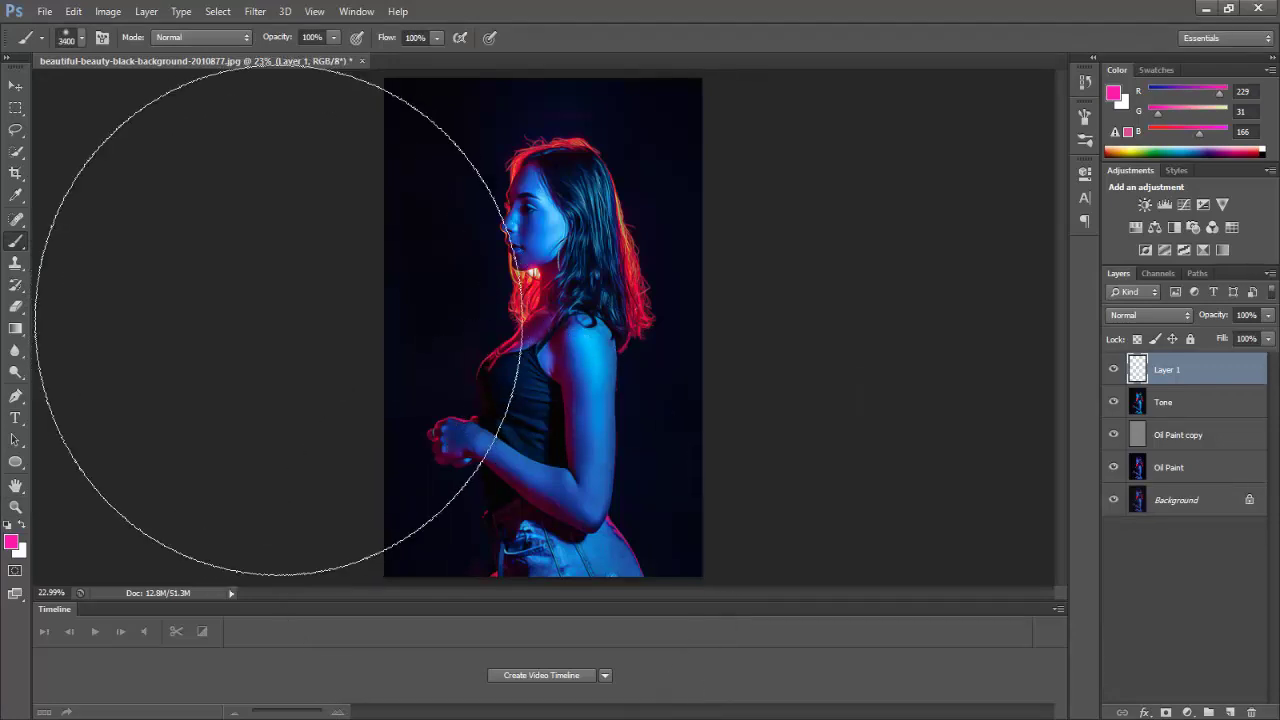
key("bracketright")
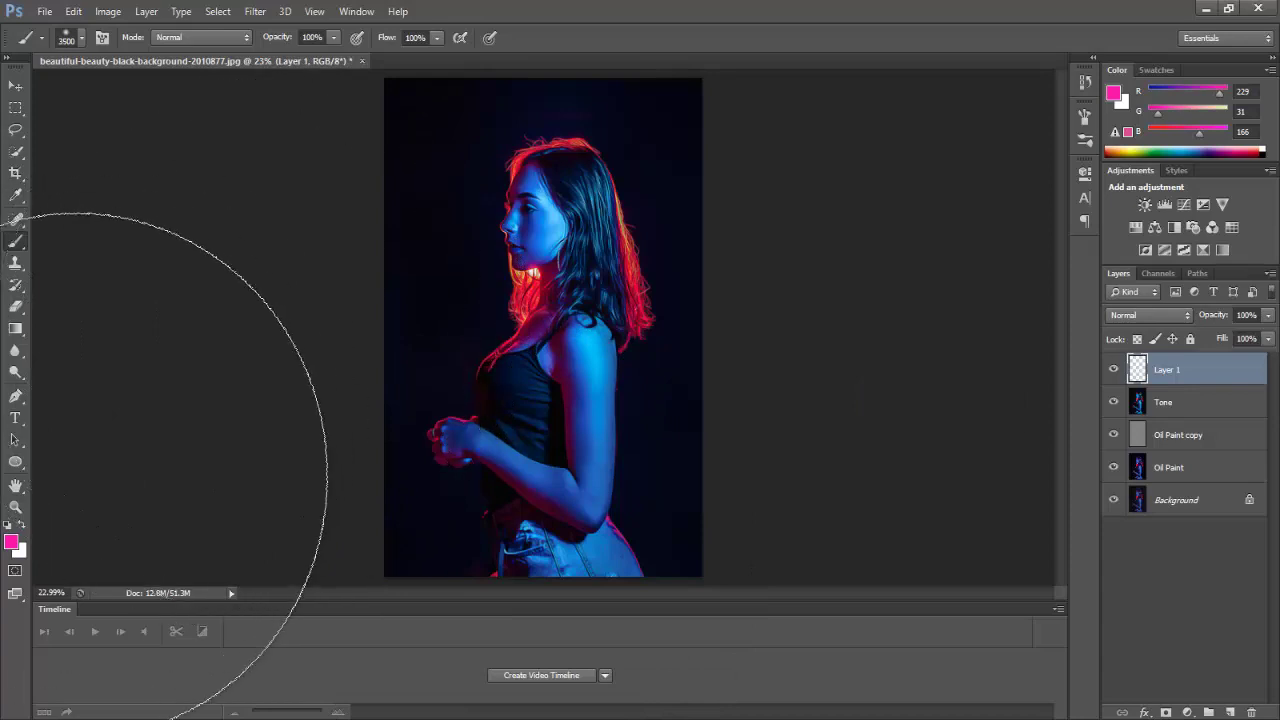
Paint a soft pink (#ec25b1) glow over the portrait's right side
left_click(11, 543)
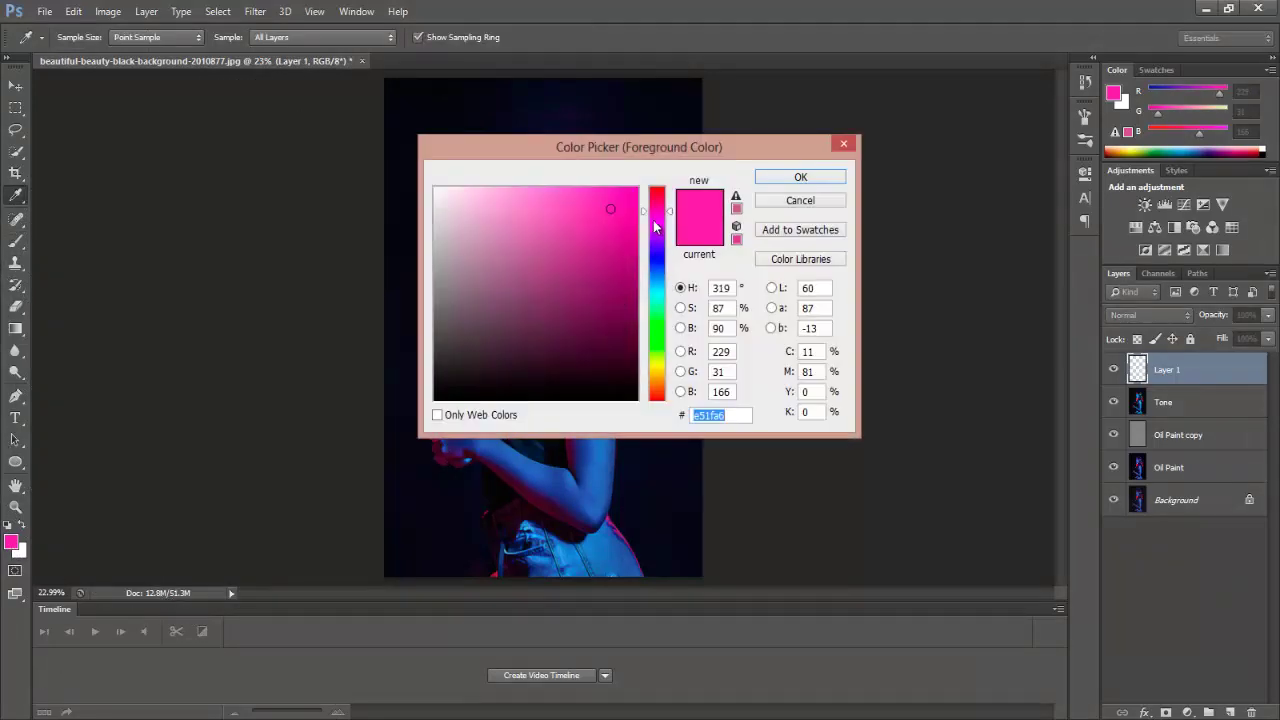
left_click_drag(612, 209, 605, 203)
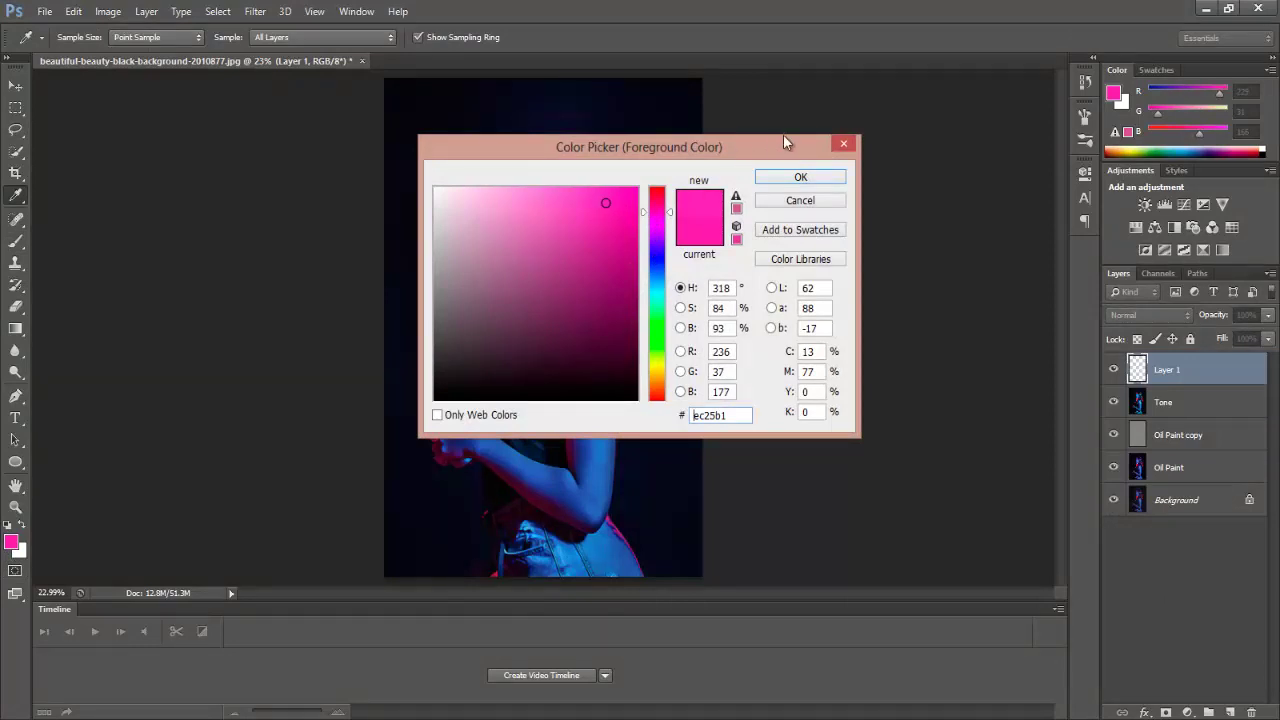
left_click(801, 178)
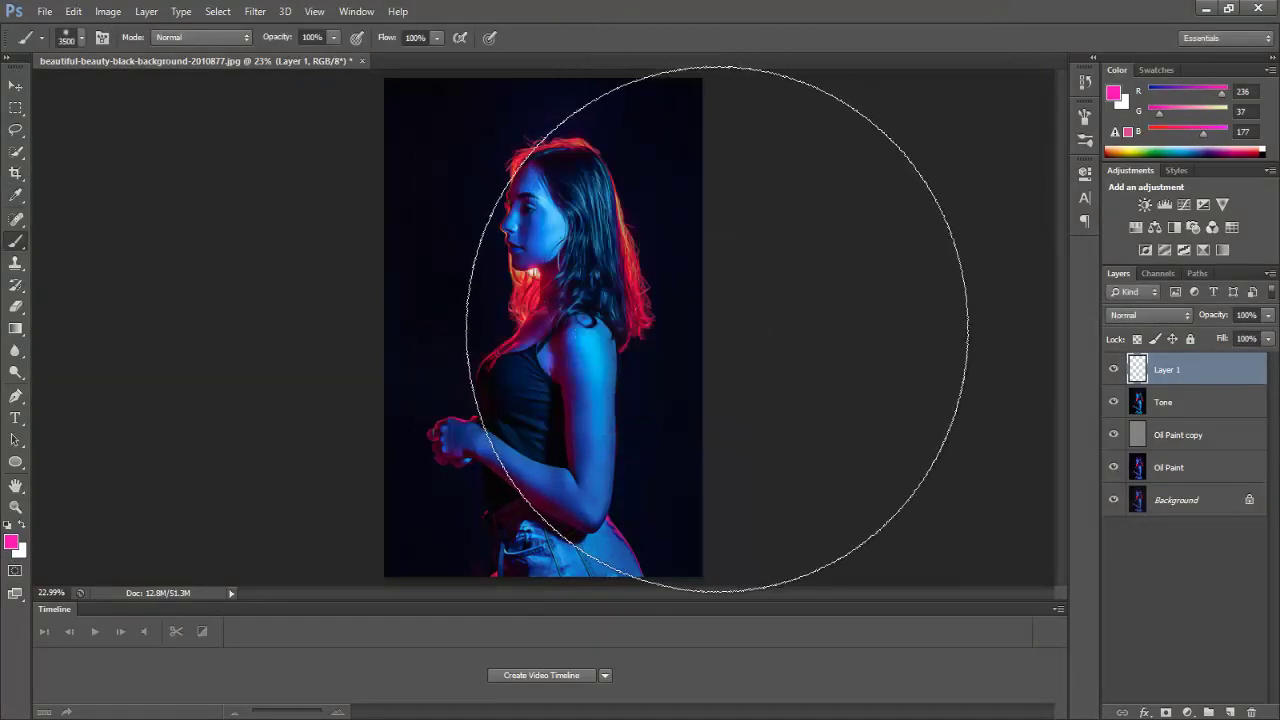
left_click(717, 329)
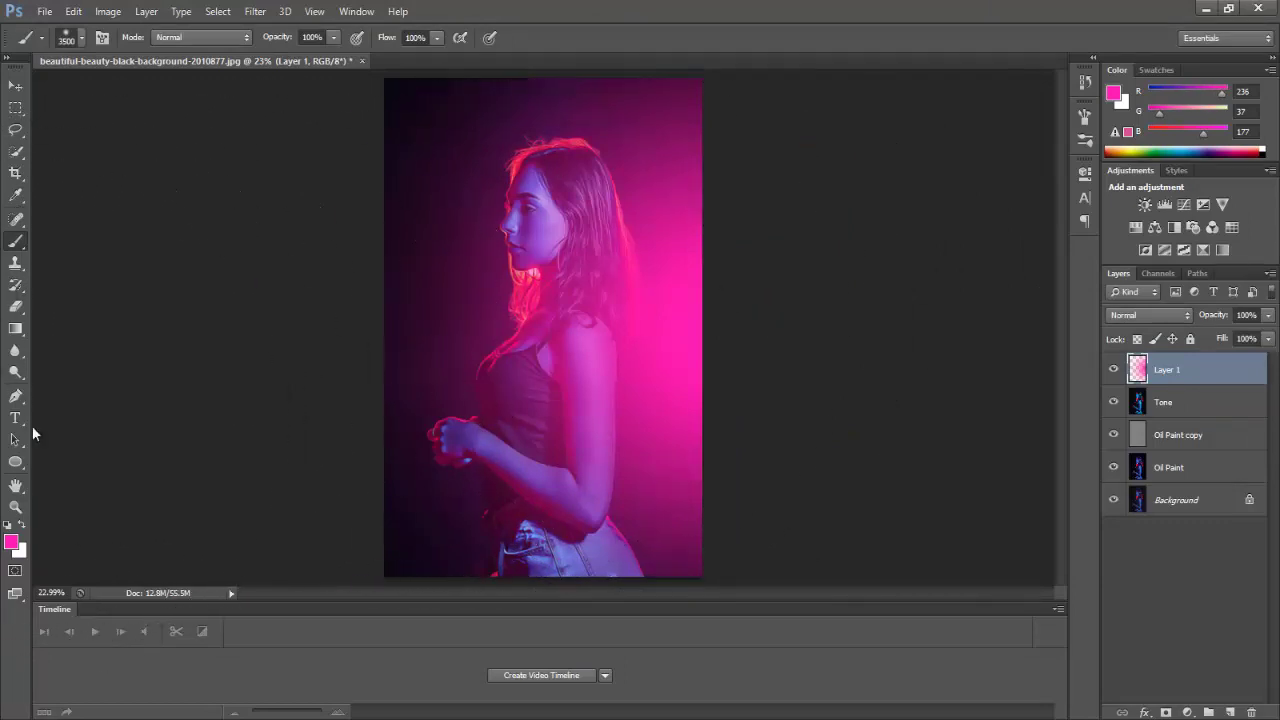
Paint a red (#ff1313) glow over the portrait's left side
left_click(12, 543)
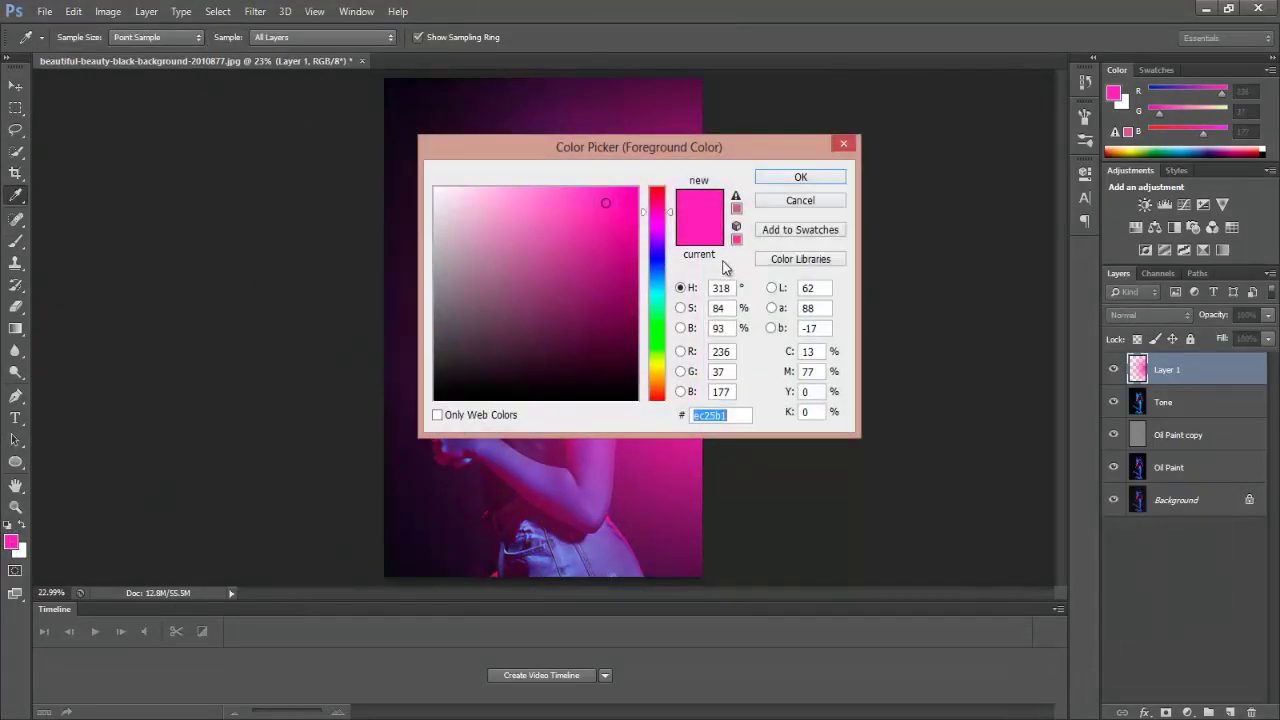
left_click(657, 196)
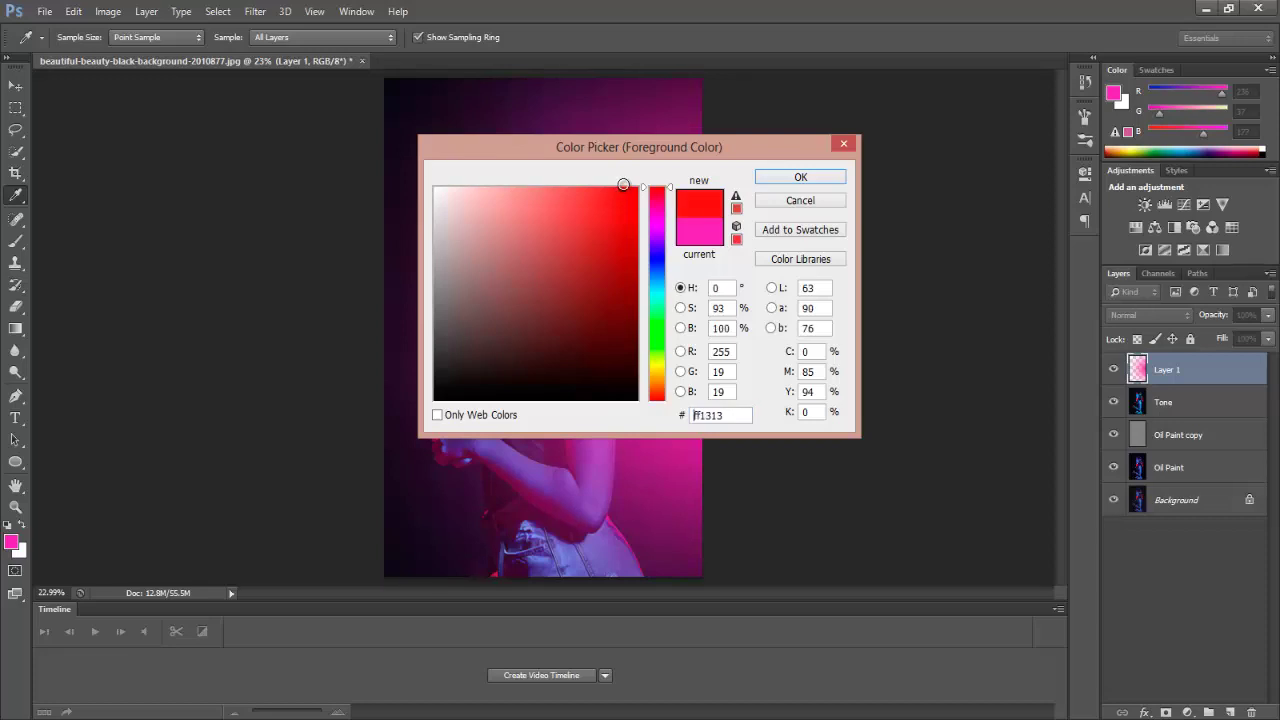
left_click(800, 177)
key("b")
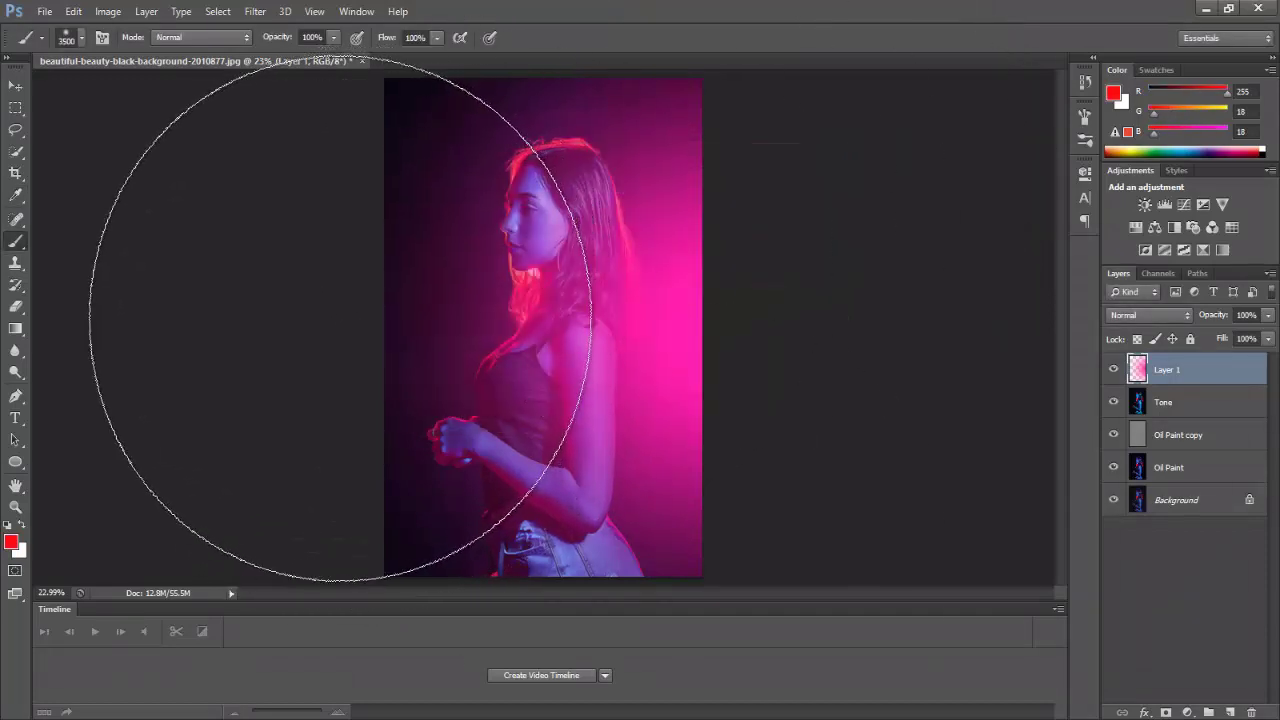
left_click(340, 318)
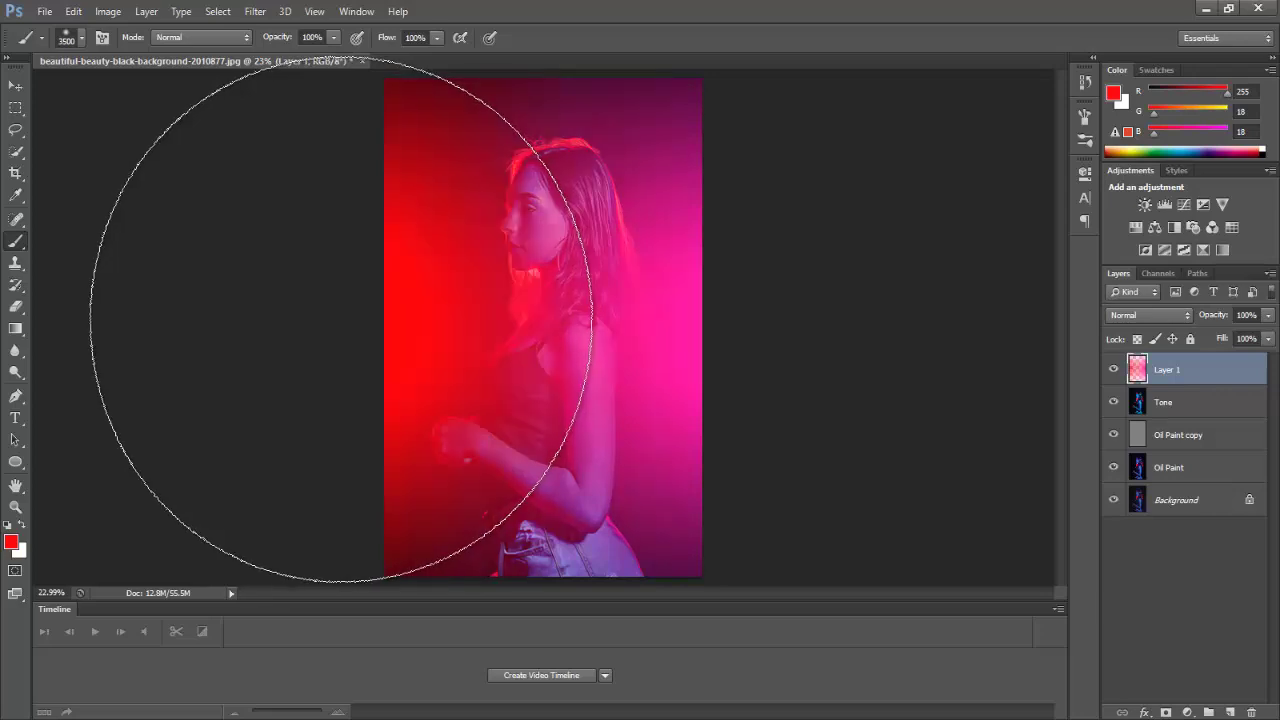
left_click(15, 85)
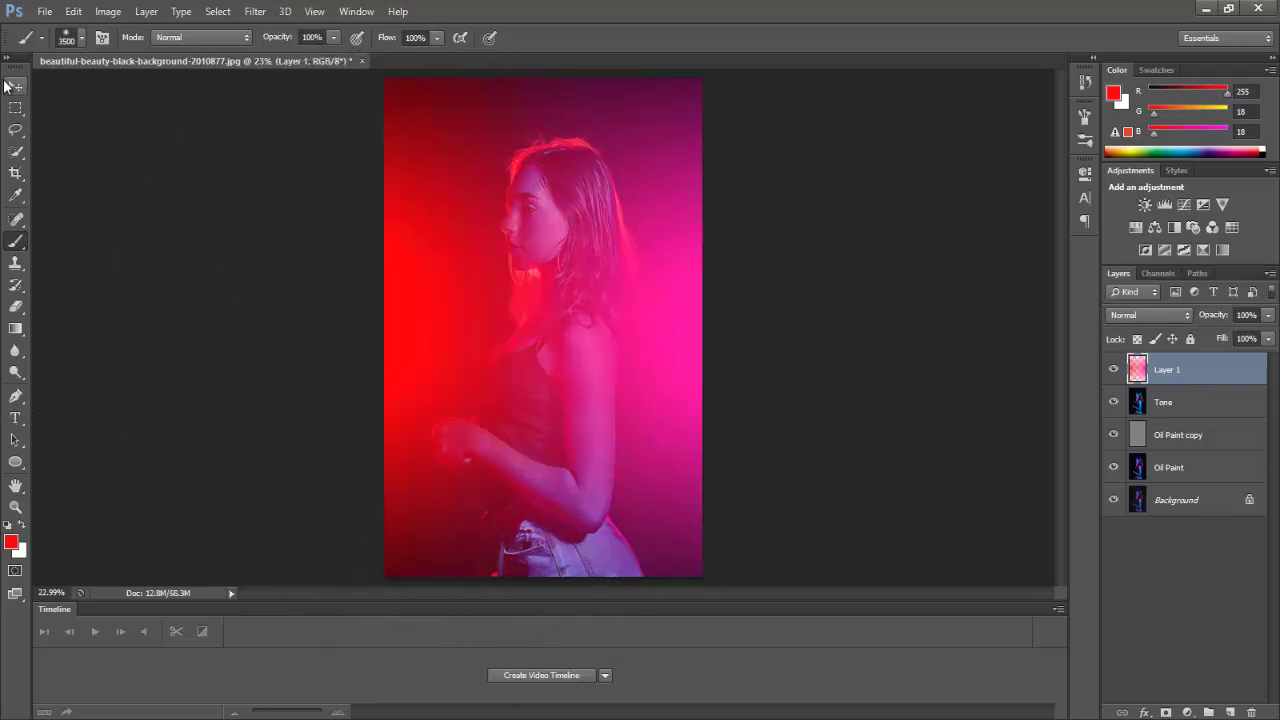
Set Layer 1's pink-and-red glow to Overlay blend mode at 70% opacity
left_click(1151, 315)
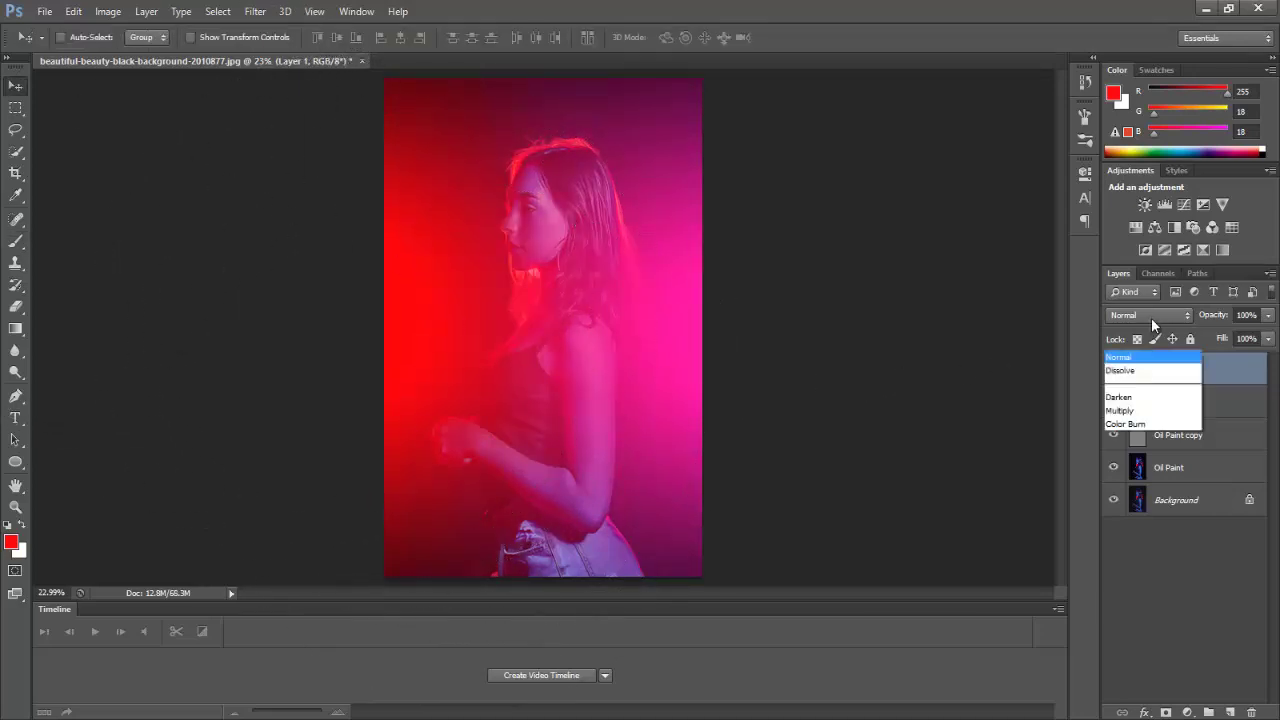
left_click(1161, 209)
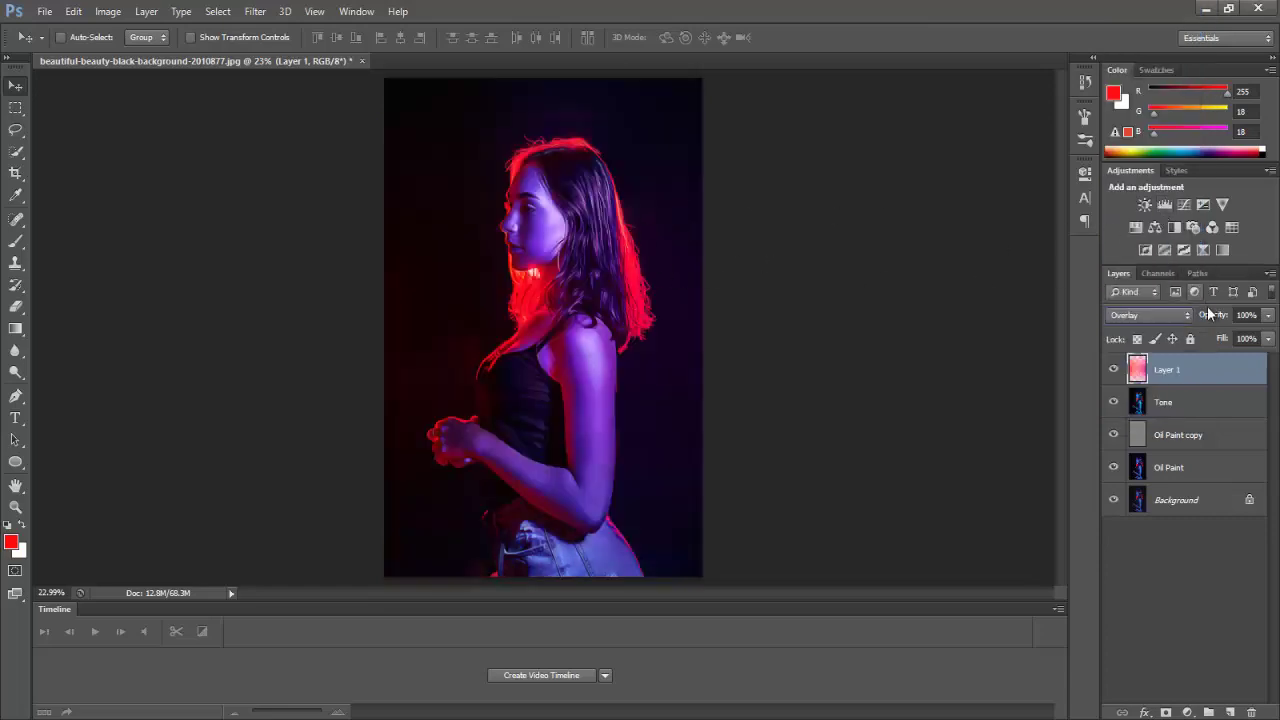
left_click_drag(1219, 318, 1196, 316)
left_click(15, 507)
left_click_drag(568, 220, 625, 220)
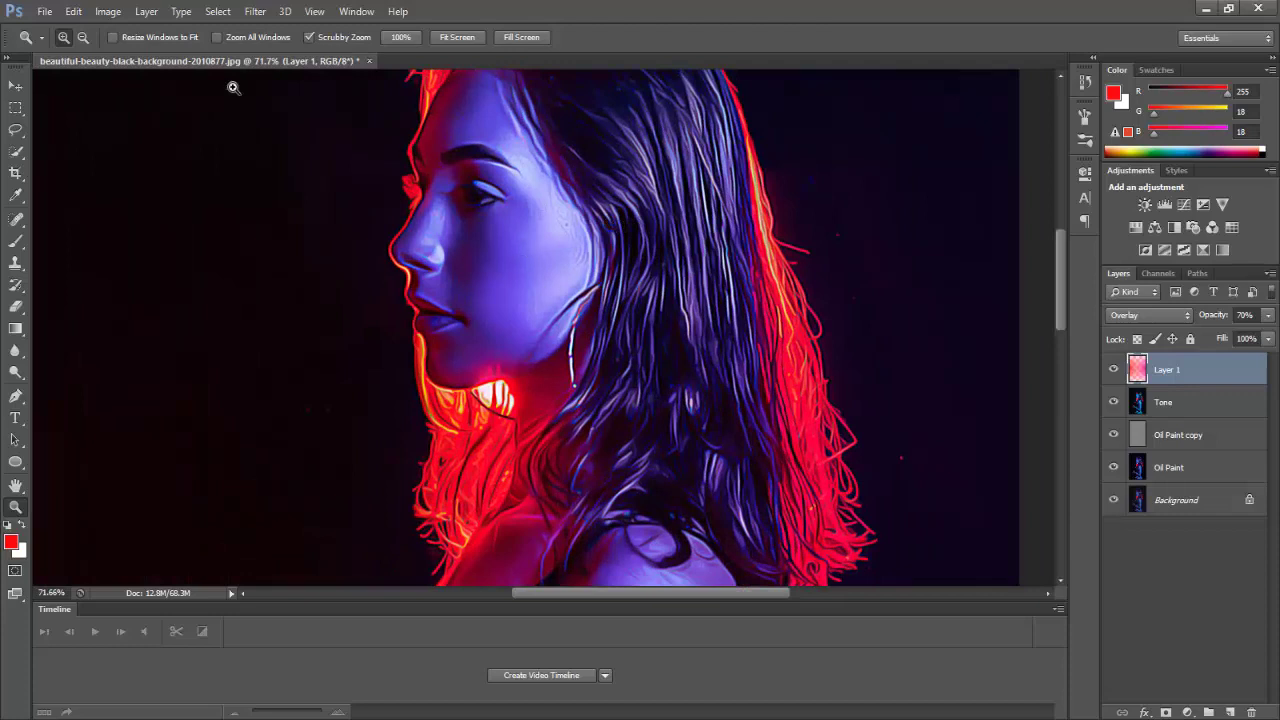
left_click(13, 86)
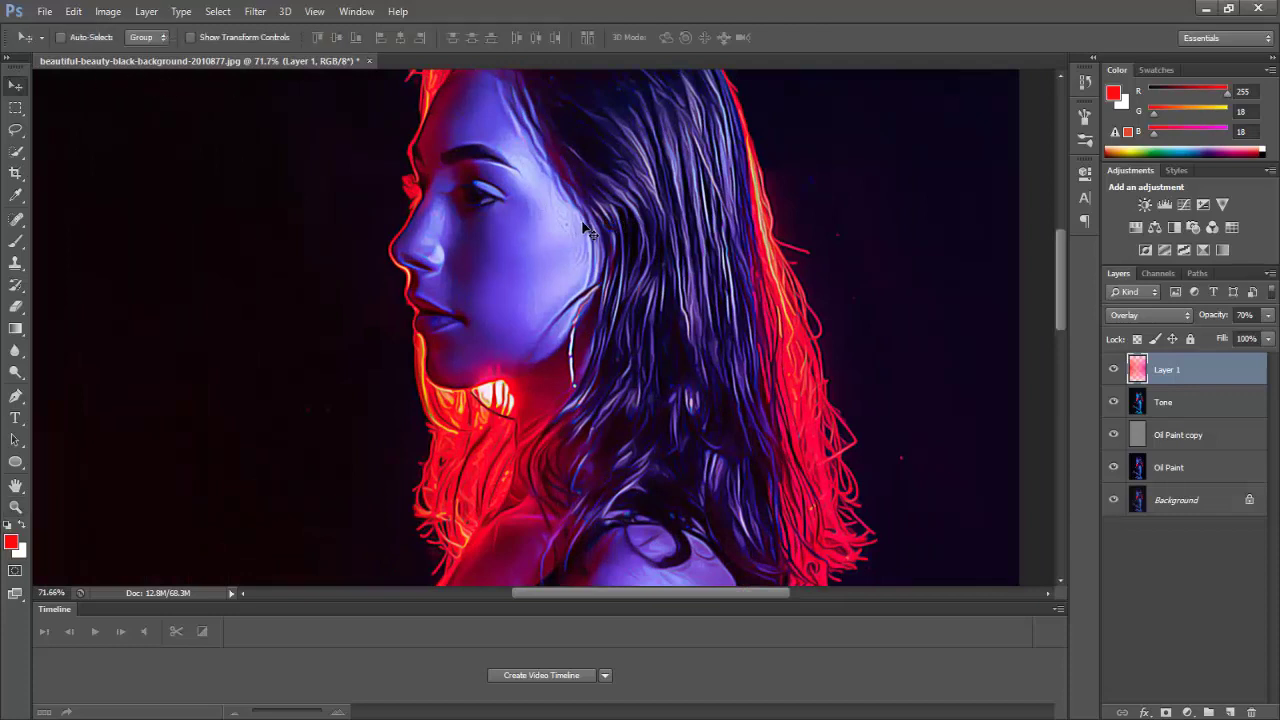
left_click_drag(590, 232, 497, 298)
left_click_drag(1113, 402, 1113, 467)
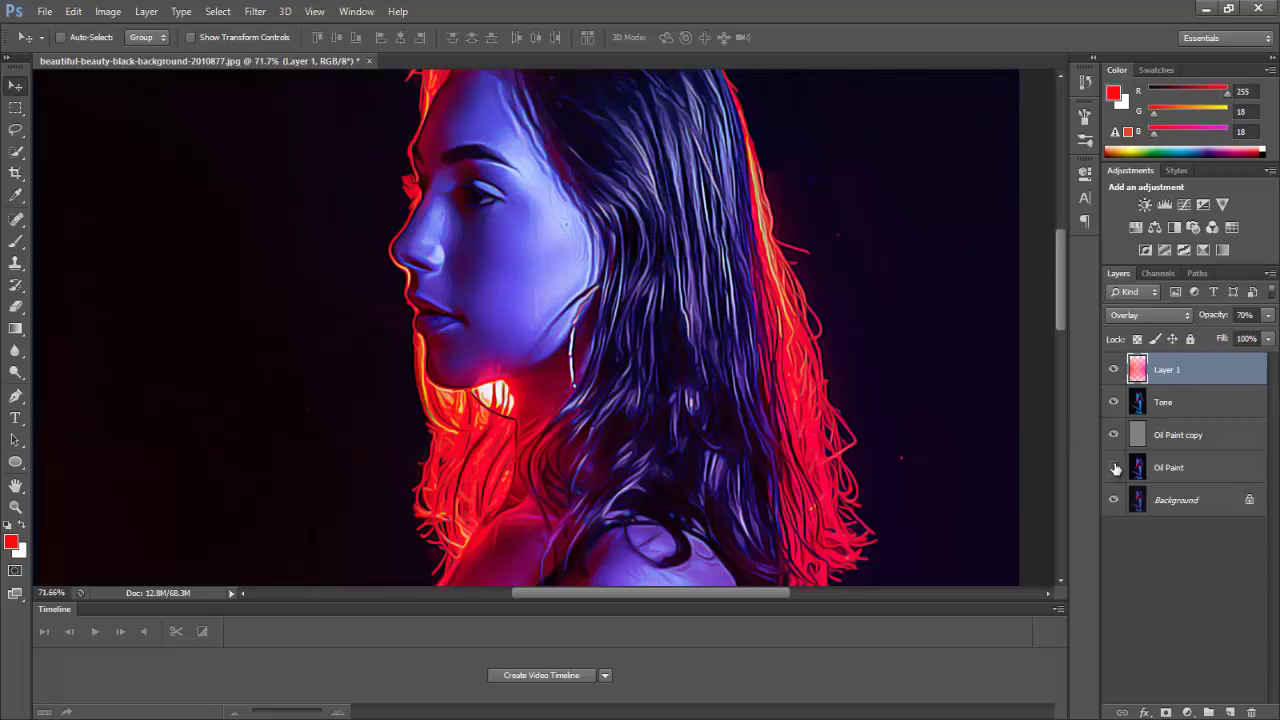
left_click(1114, 369)
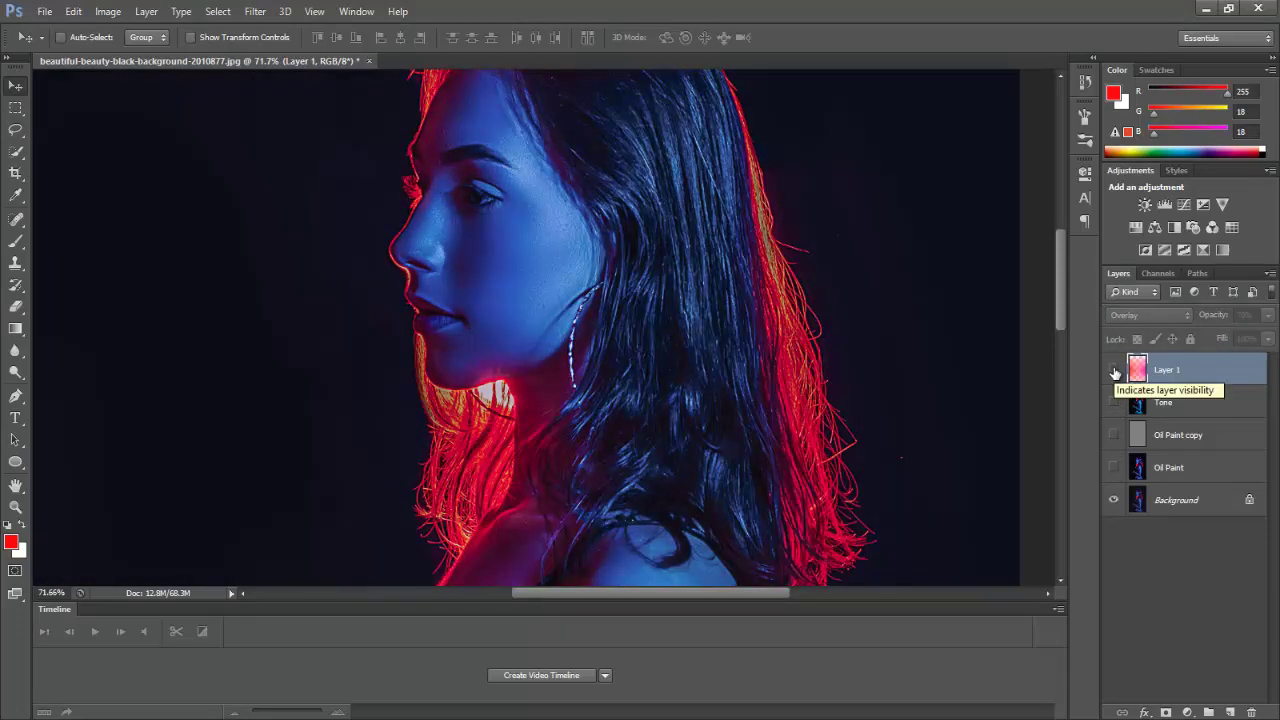
left_click_drag(1114, 370, 1113, 467)
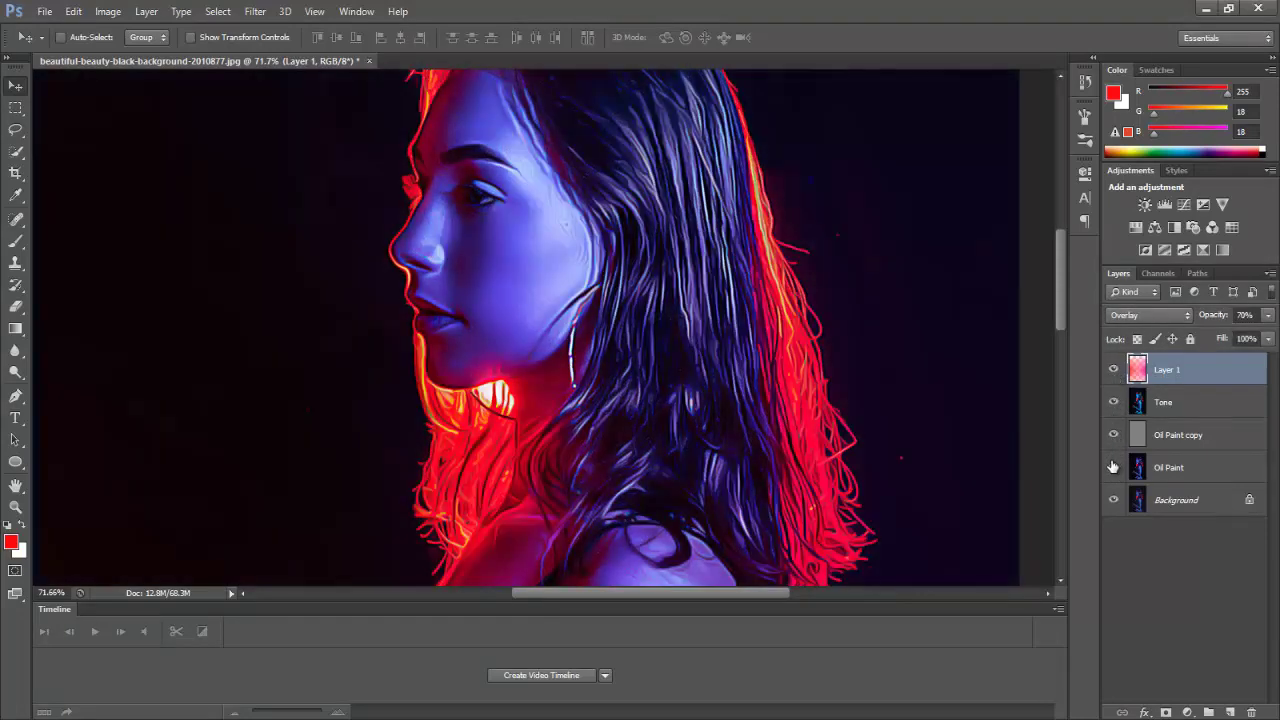
mouse_move(1113, 467)
left_mouse_down()
mouse_move(1114, 371)
mouse_move(1113, 467)
left_mouse_up()
key("ctrl+0")
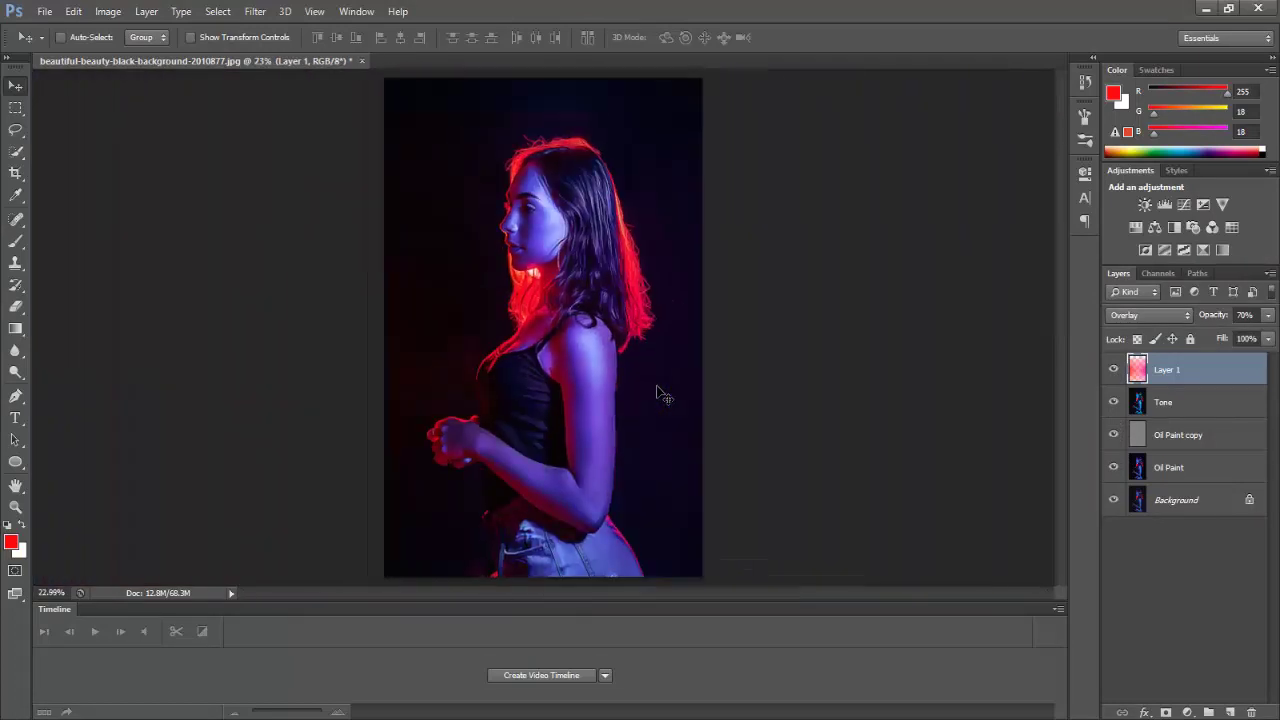